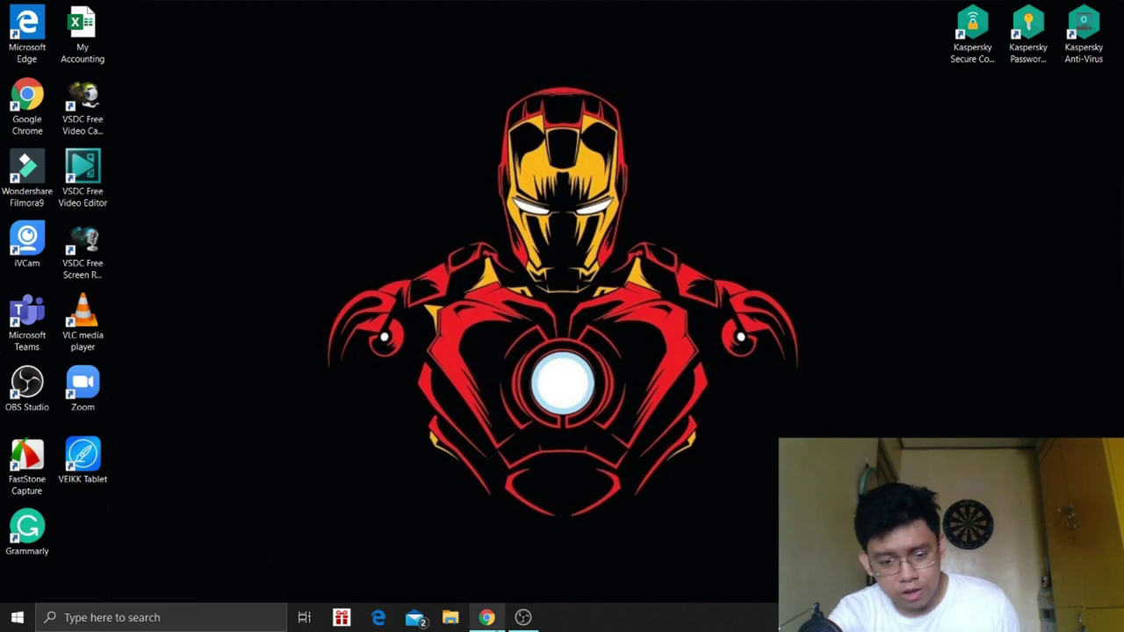
- Restore the Chrome window showing the Whiteboard.fi home page
left_click(494, 621)
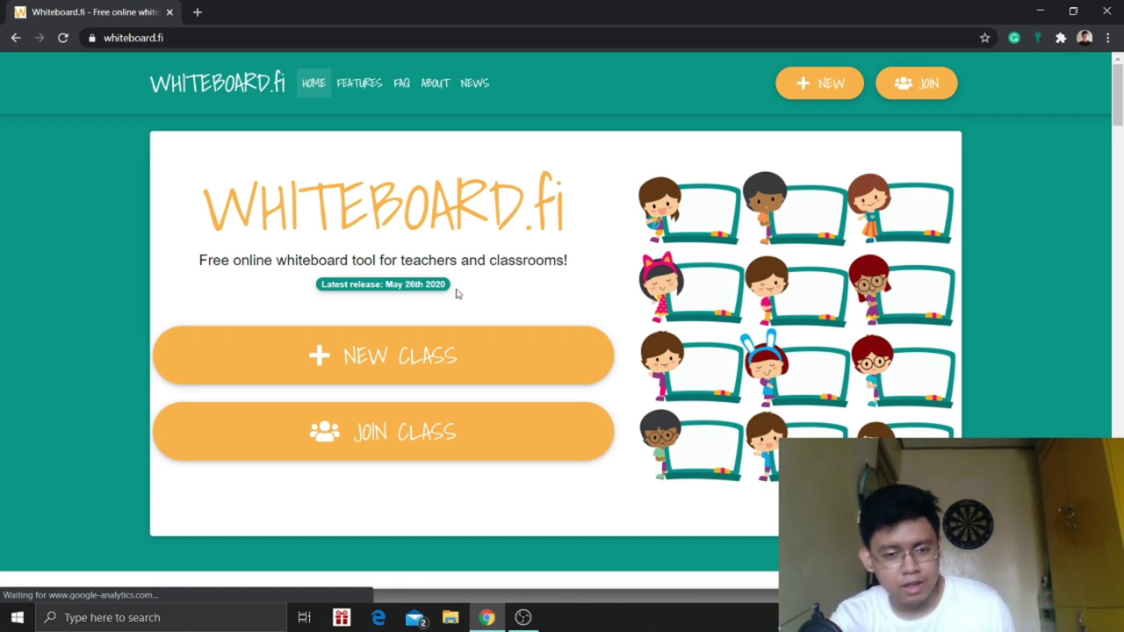
- Start a new class, fill the teacher's name from autofill, and scroll down to the student settings
left_click(470, 364)
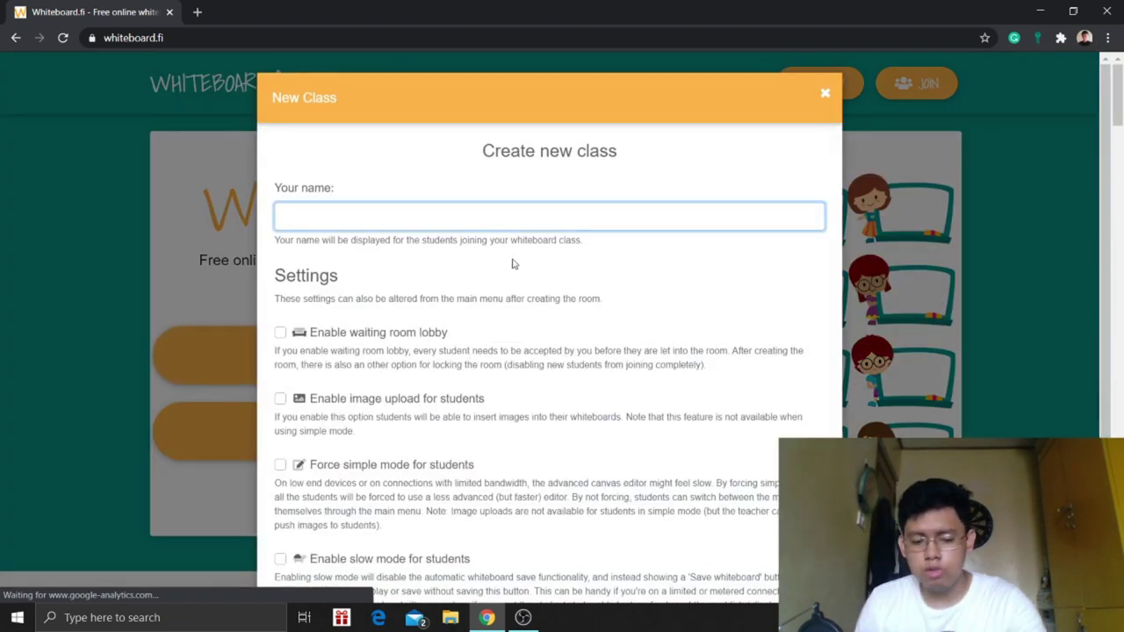
type("te")
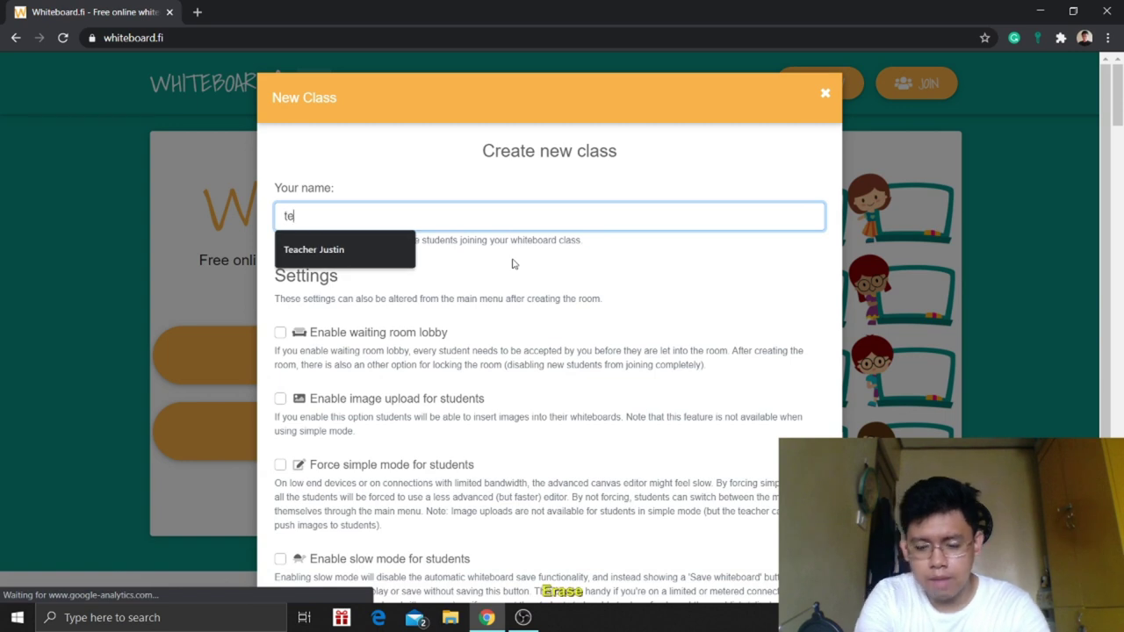
key("Down")
key("Return")
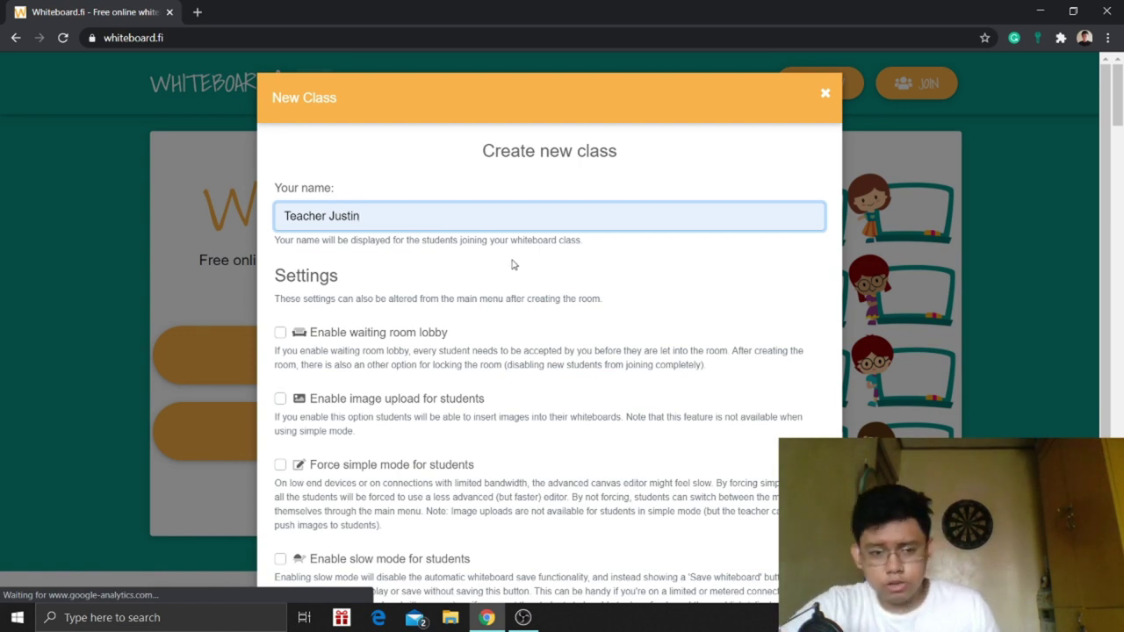
scroll(454, 258, "down", 1)
scroll(453, 259, "down", 1)
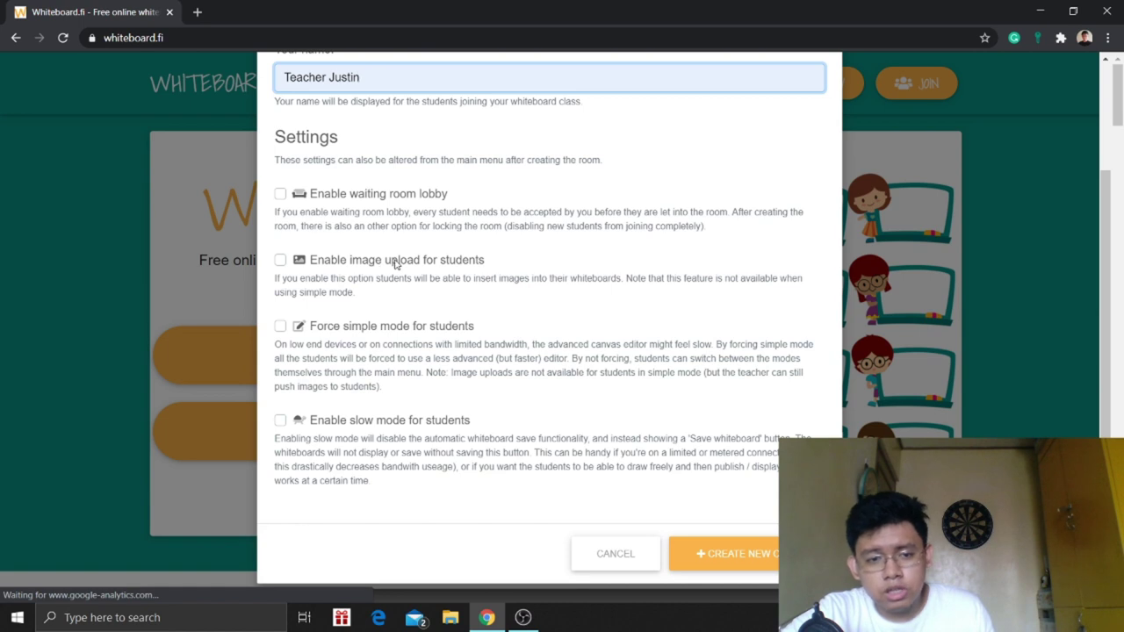
- Enable image upload and forced simple mode for students, leaving waiting room and slow mode off
left_click(280, 261)
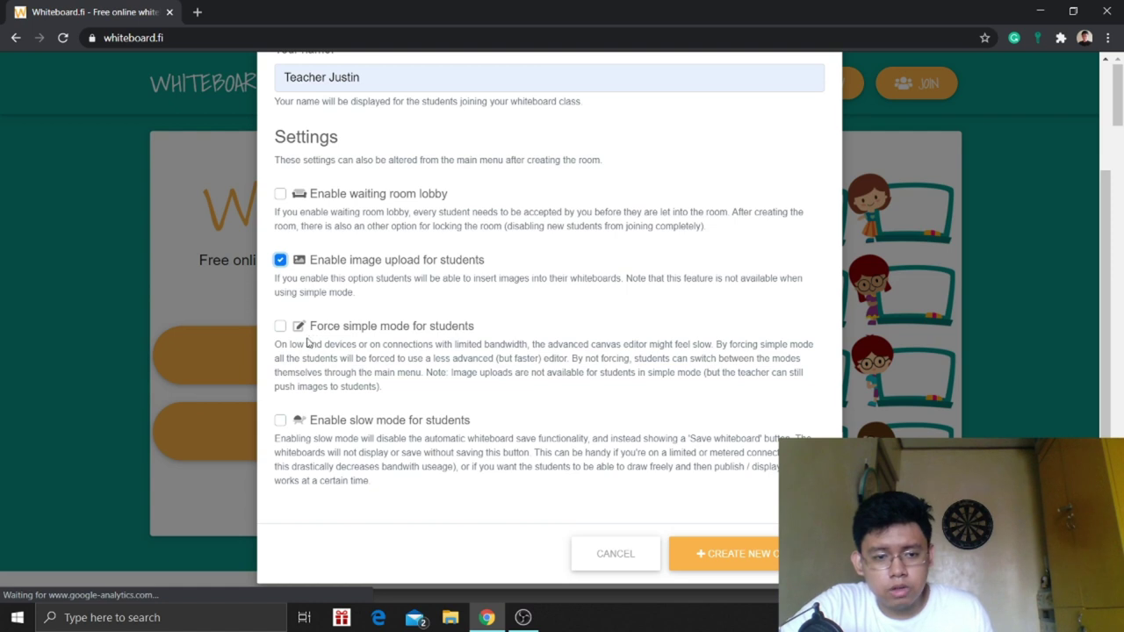
left_click(281, 328)
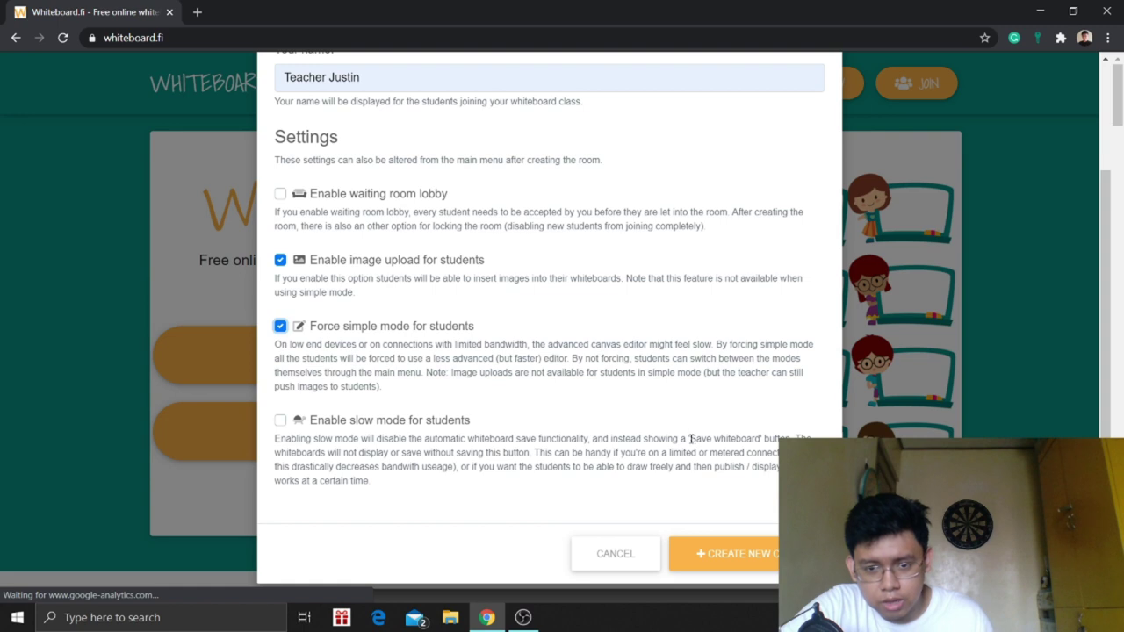
left_click_drag(692, 439, 760, 445)
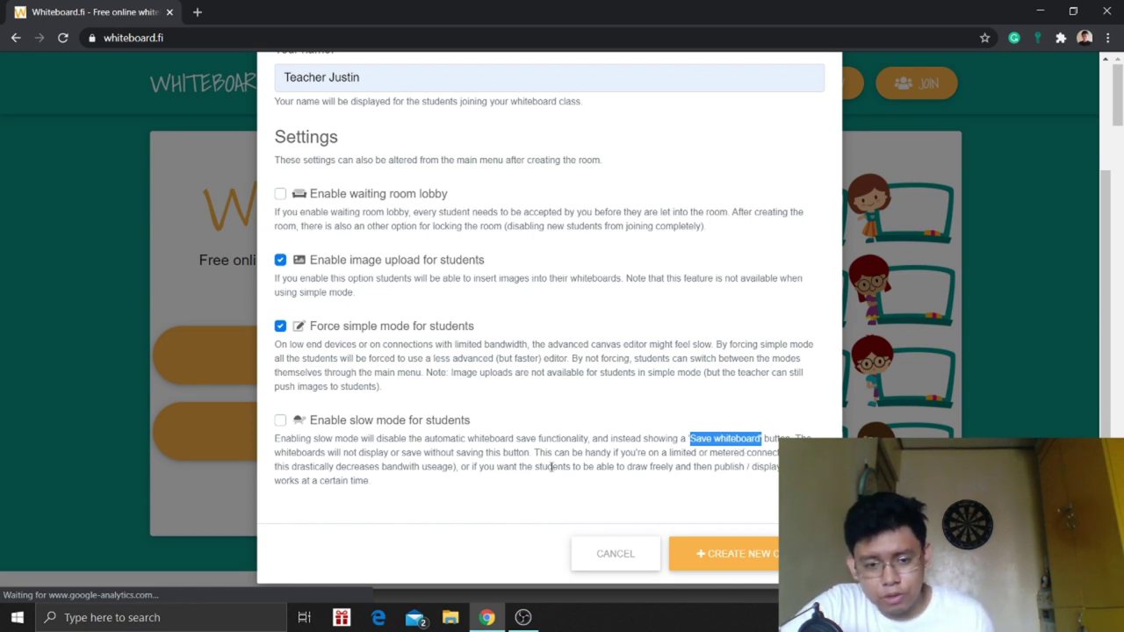
left_click(728, 567)
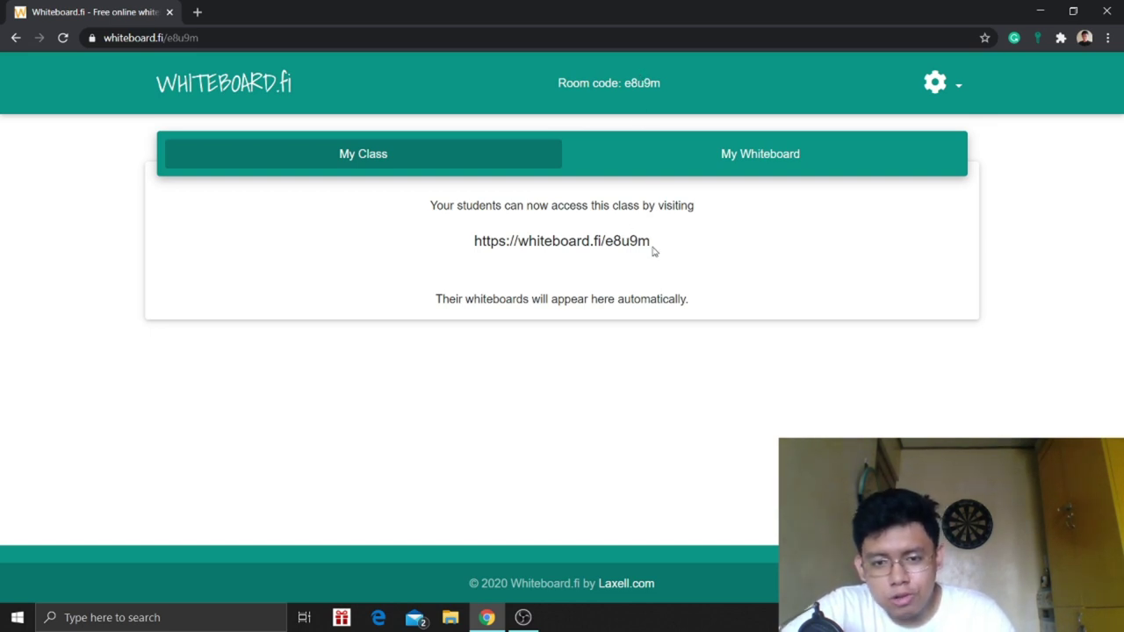
mouse_move(648, 242)
left_mouse_down()
mouse_move(468, 247)
mouse_move(592, 243)
mouse_move(638, 261)
mouse_move(650, 243)
left_mouse_up()
left_click(469, 247)
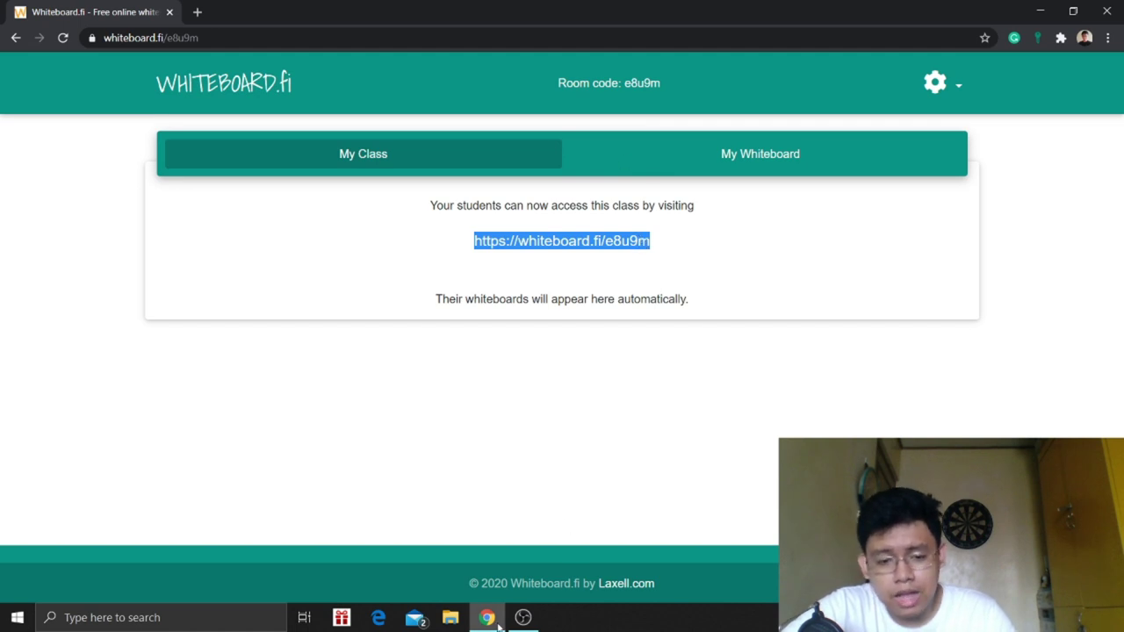
- In a new private browser window, load whiteboard.fi and choose to join a class
mouse_move(489, 620)
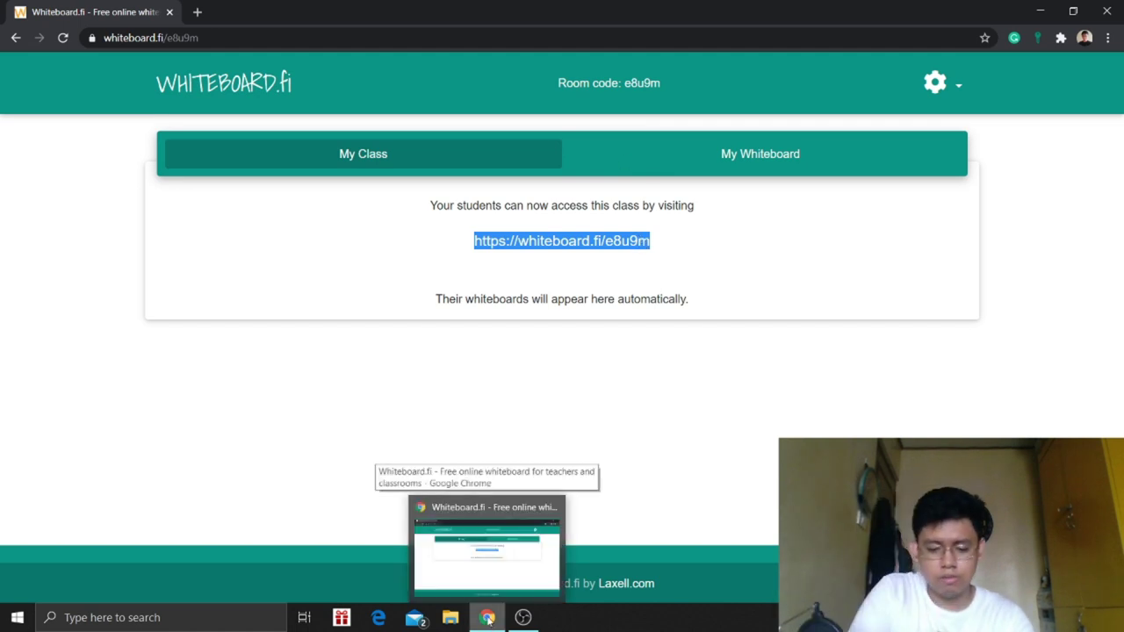
key("ctrl+shift+n")
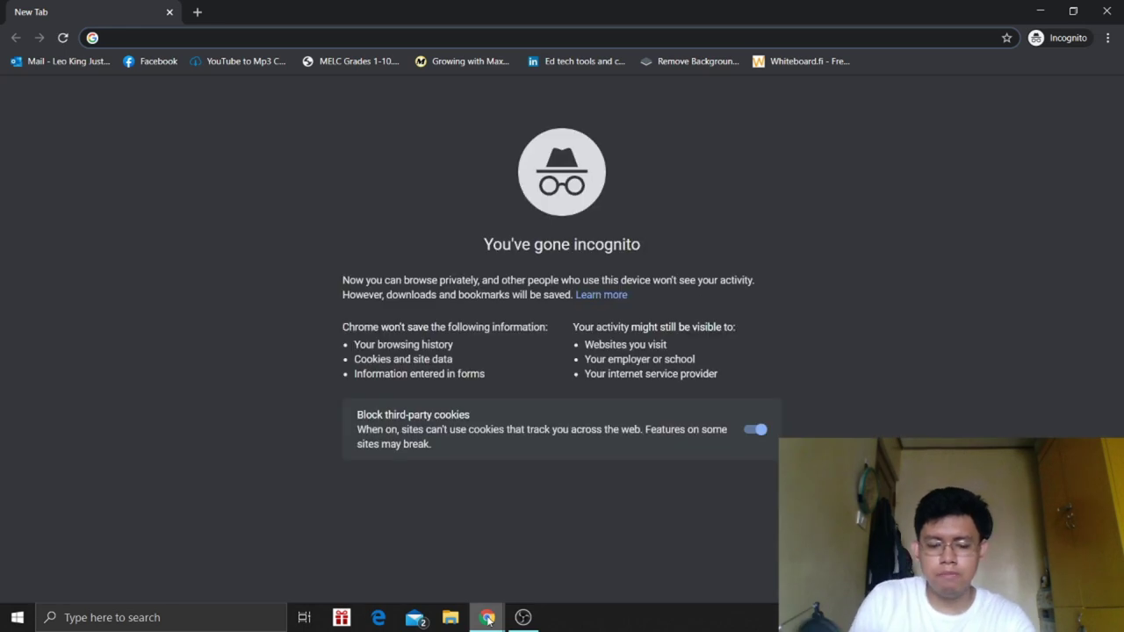
type("wshls")
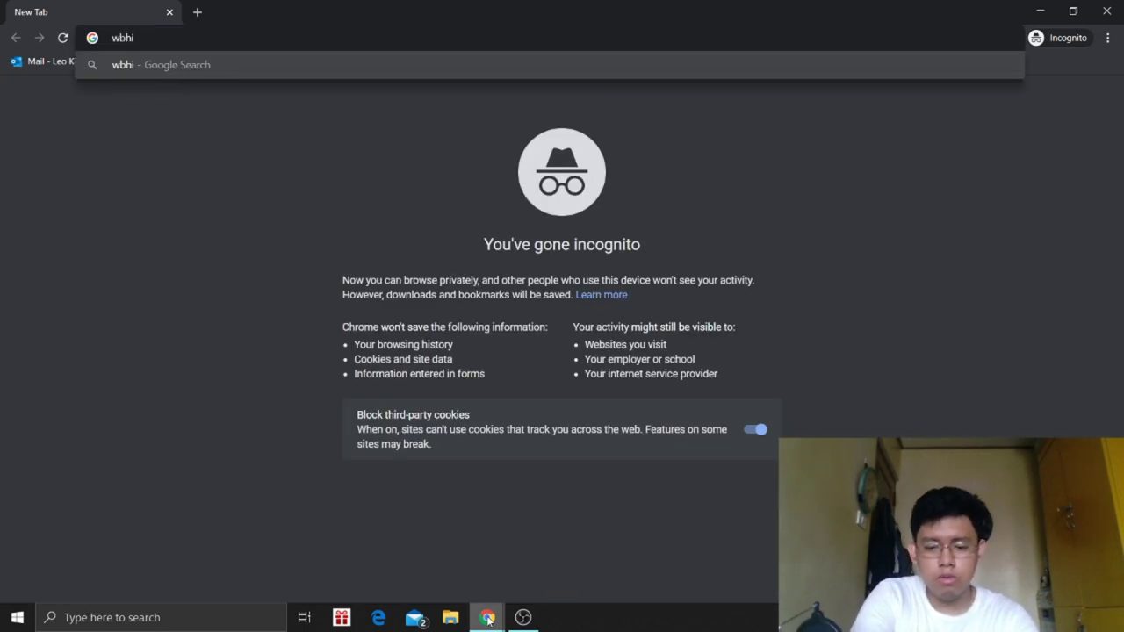
key("BackSpace")
key("BackSpace")
key("BackSpace")
key("BackSpace")
type("hi")
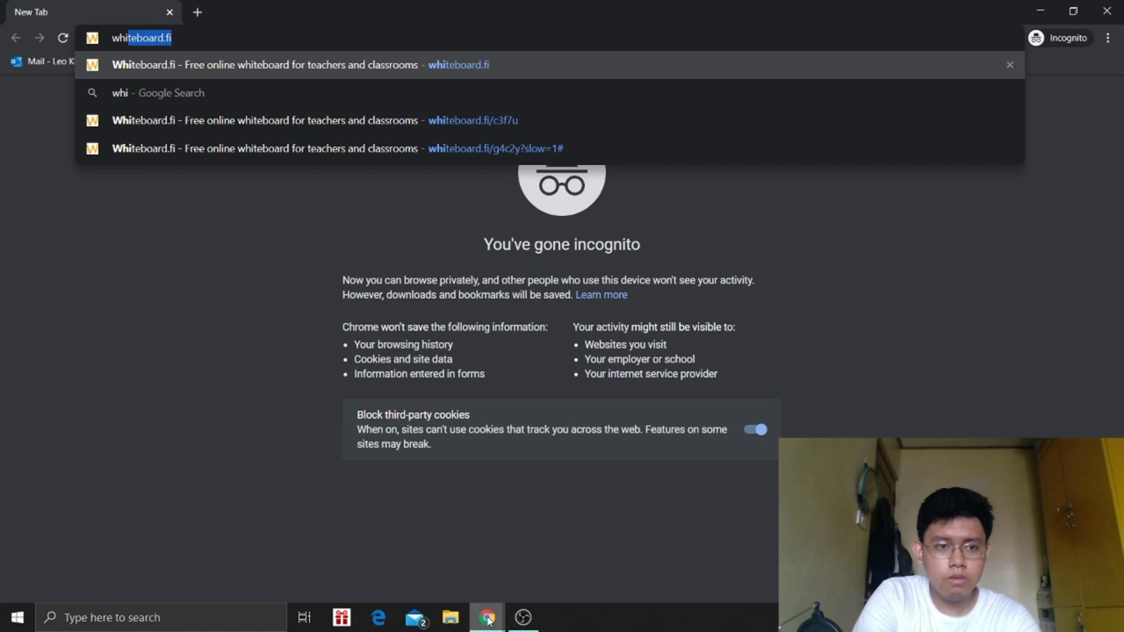
key("Return")
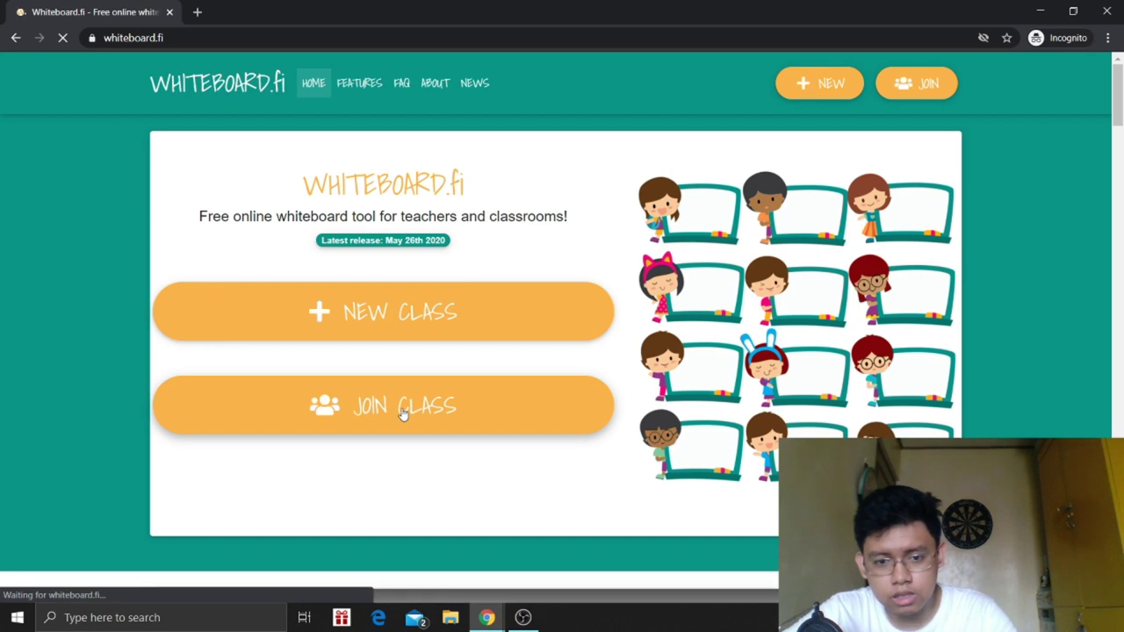
left_click(401, 413)
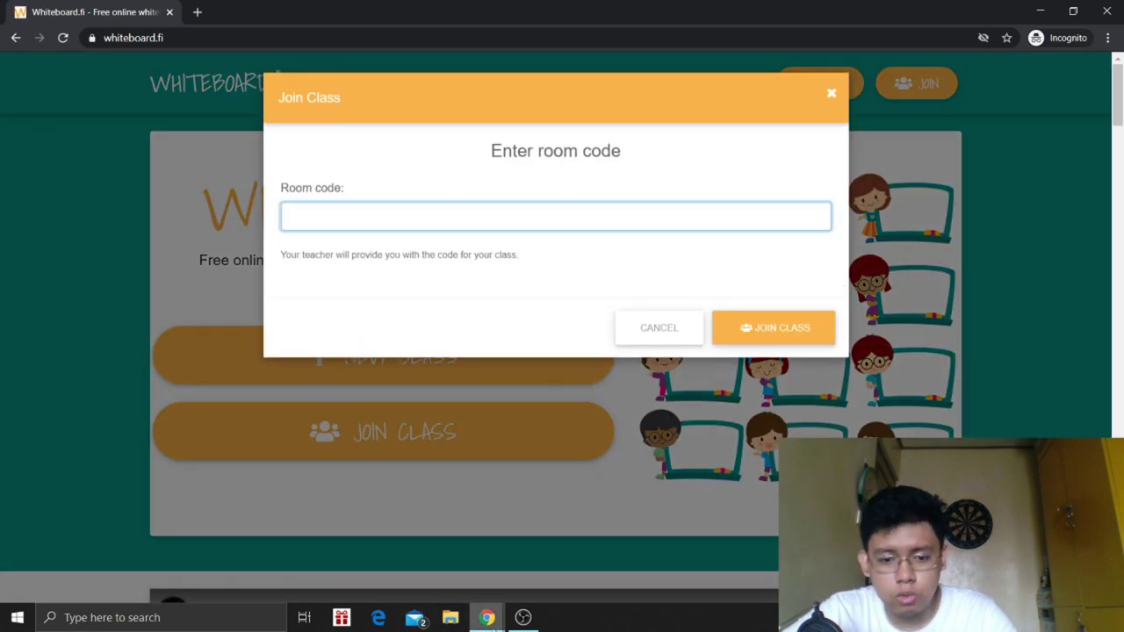
mouse_move(492, 621)
left_click(578, 549)
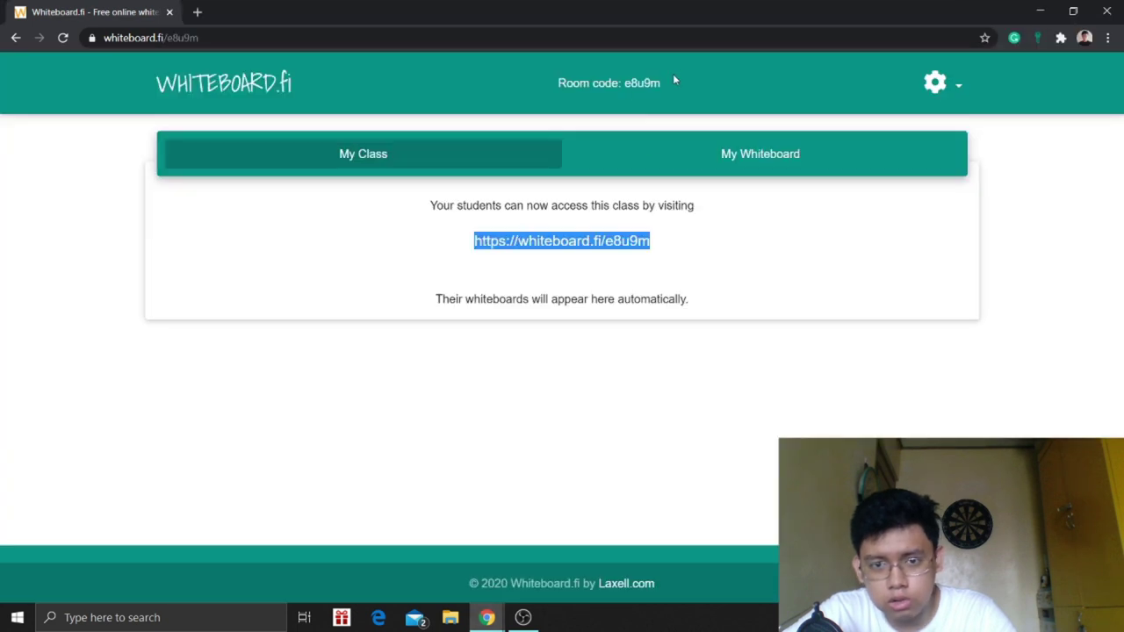
left_click_drag(672, 79, 624, 82)
key("ctrl+c")
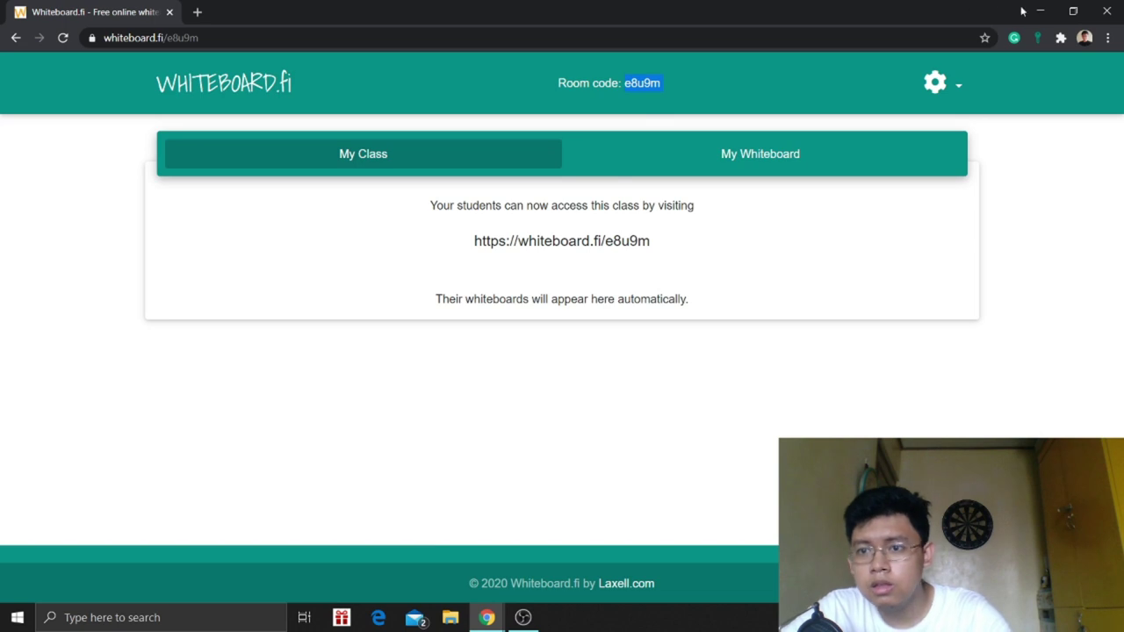
left_click(1040, 10)
key("ctrl+v")
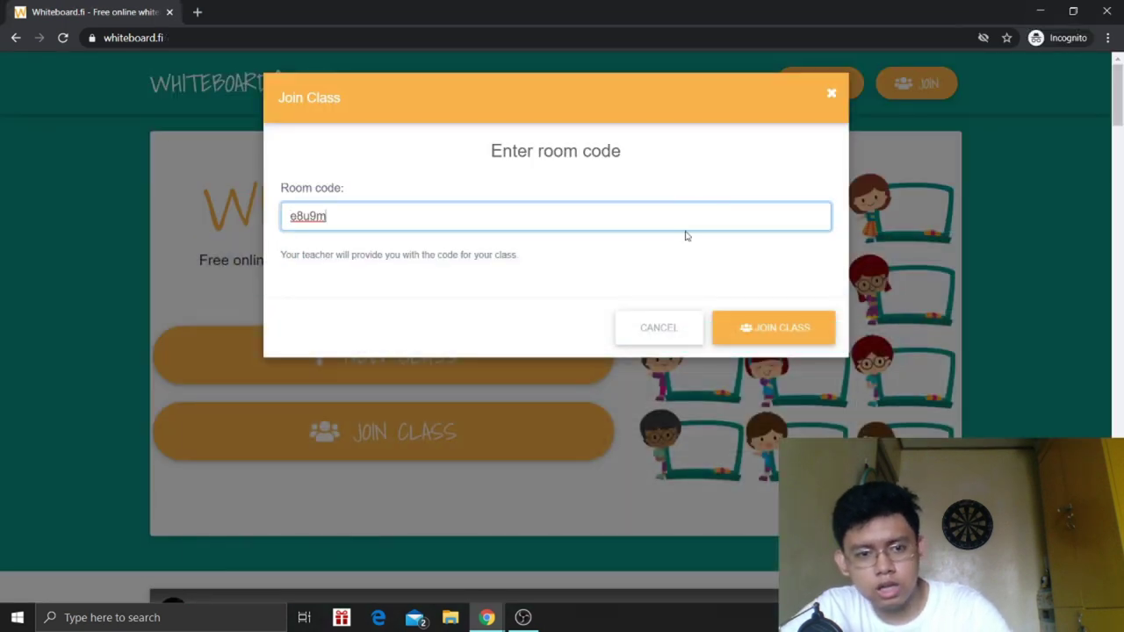
left_click(808, 329)
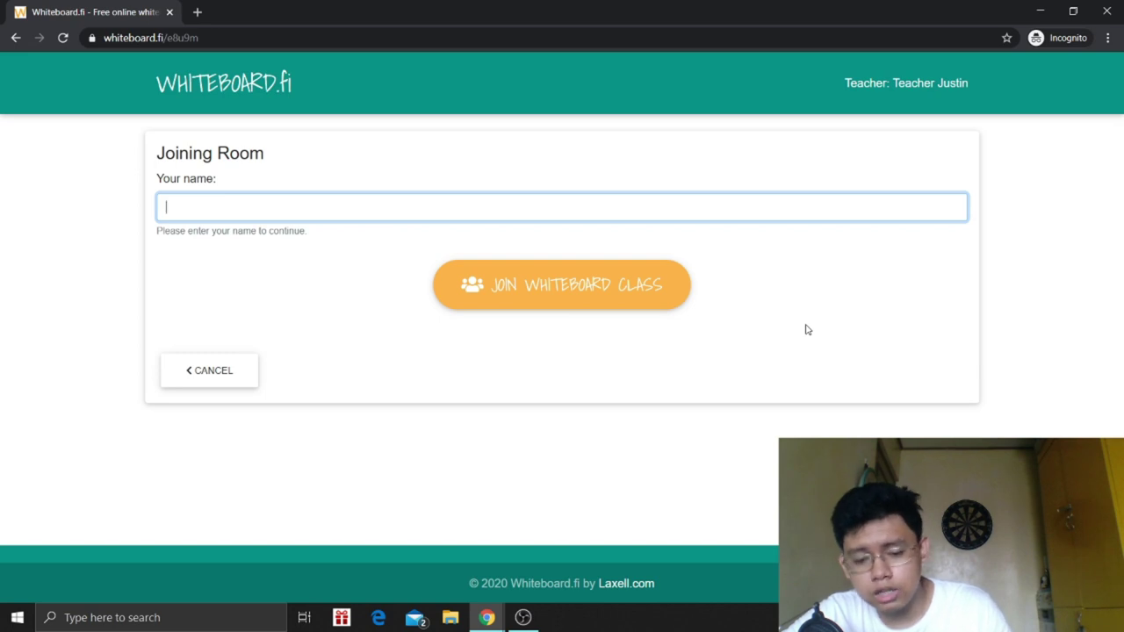
- Join class e8u9m under the student's name, creating a blank student whiteboard
left_click(680, 291)
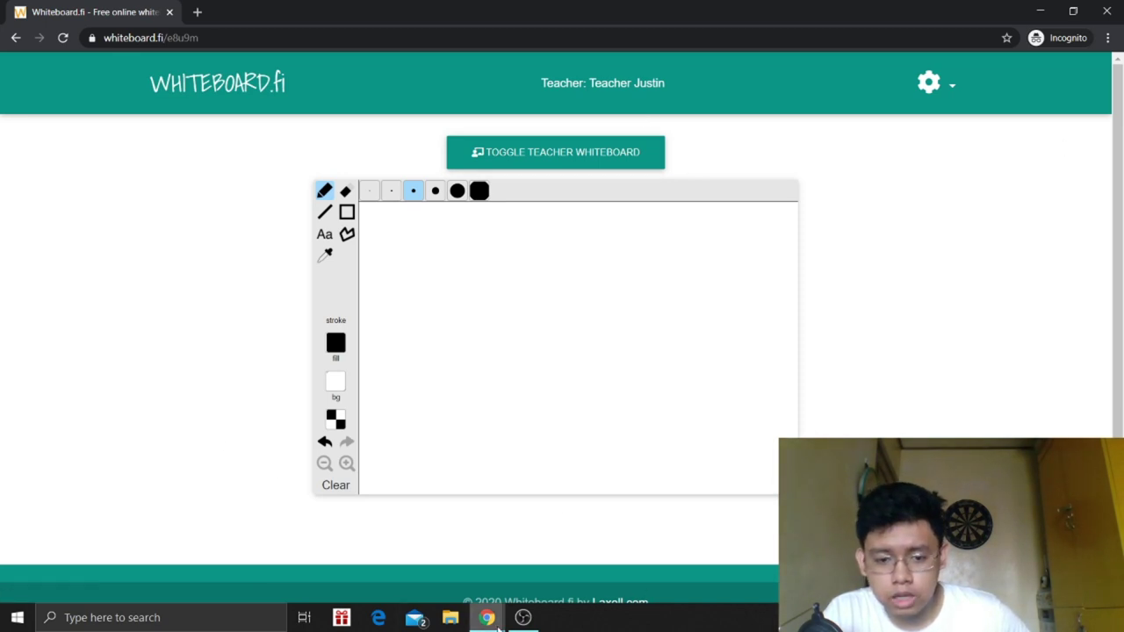
- In the student window, show the teacher's whiteboard and then hide it again
mouse_move(487, 617)
left_click(459, 579)
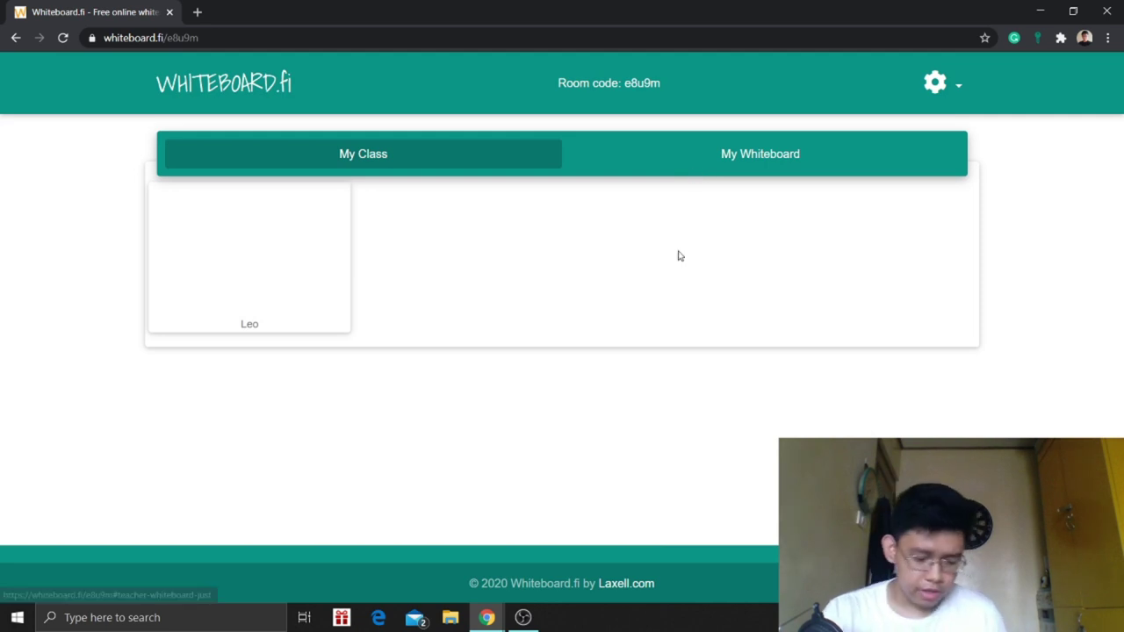
mouse_move(488, 618)
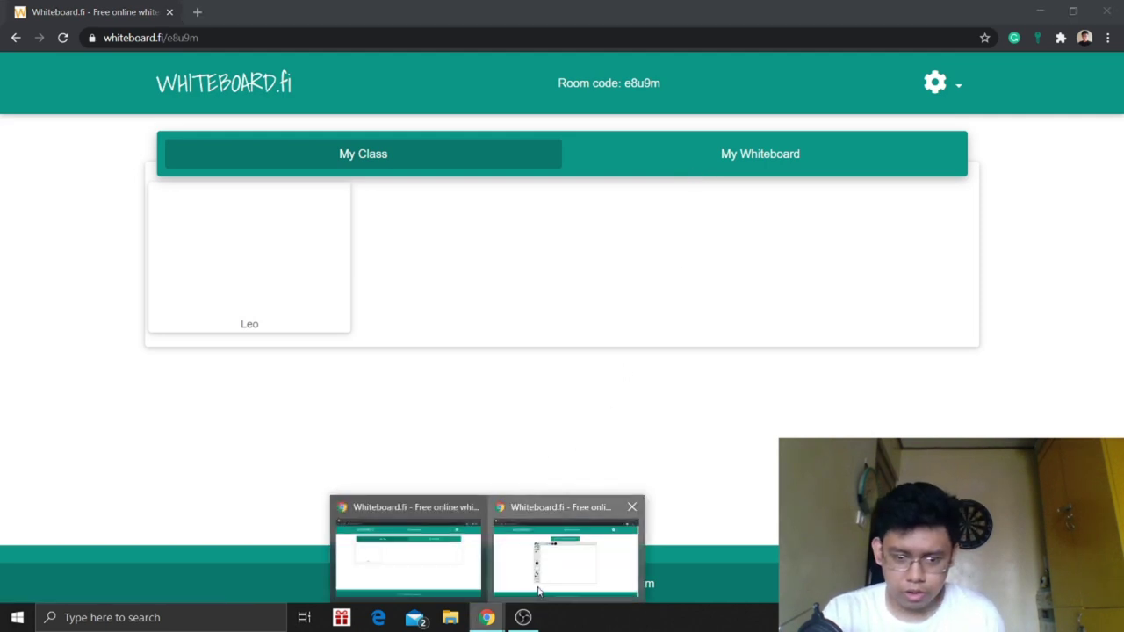
left_click(540, 593)
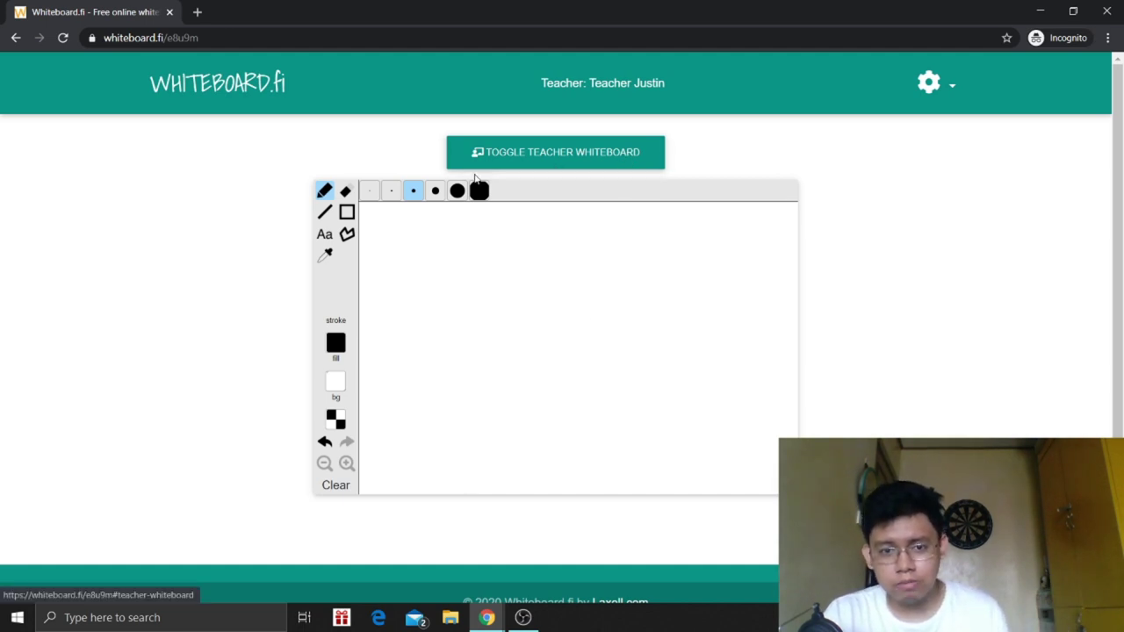
left_click(529, 159)
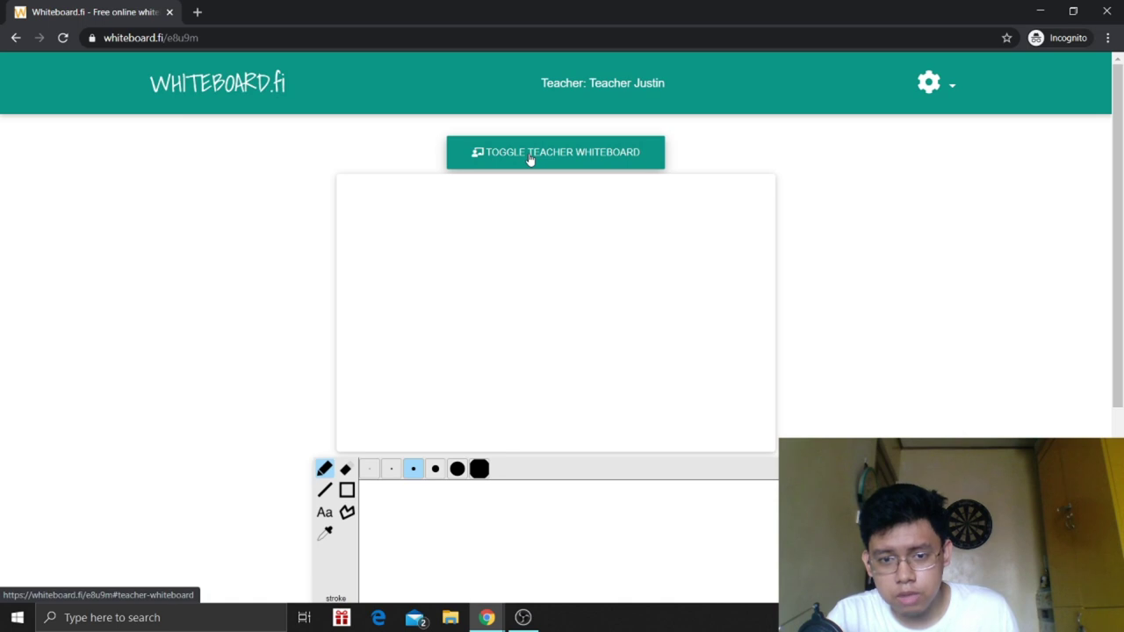
left_click(529, 159)
- Open the teacher's own My Whiteboard board for class e8u9m
left_click(486, 620)
left_click(457, 571)
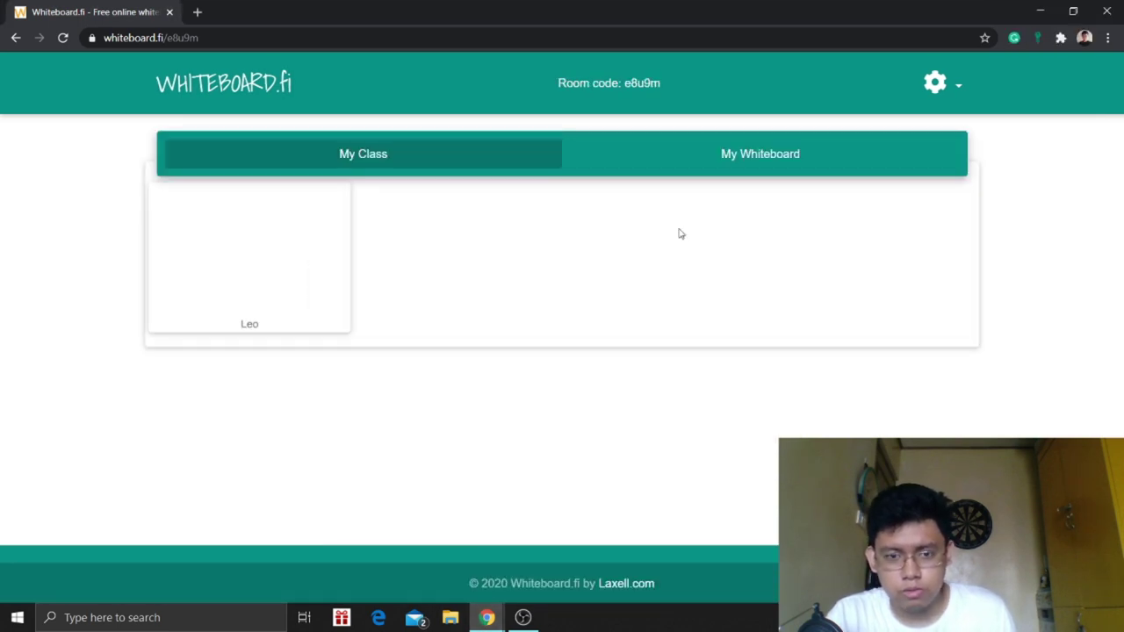
left_click(893, 164)
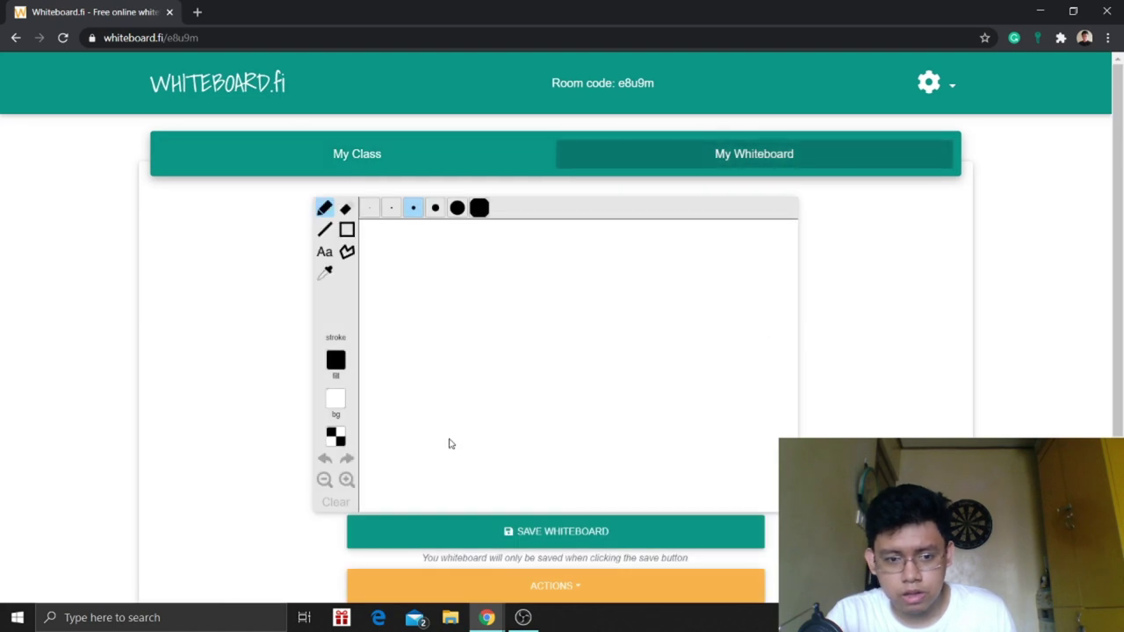
- Handwrite 'Welcome' on the teacher's board, then switch to the student's incognito window
scroll(451, 438, "down", 1)
scroll(479, 431, "up", 1)
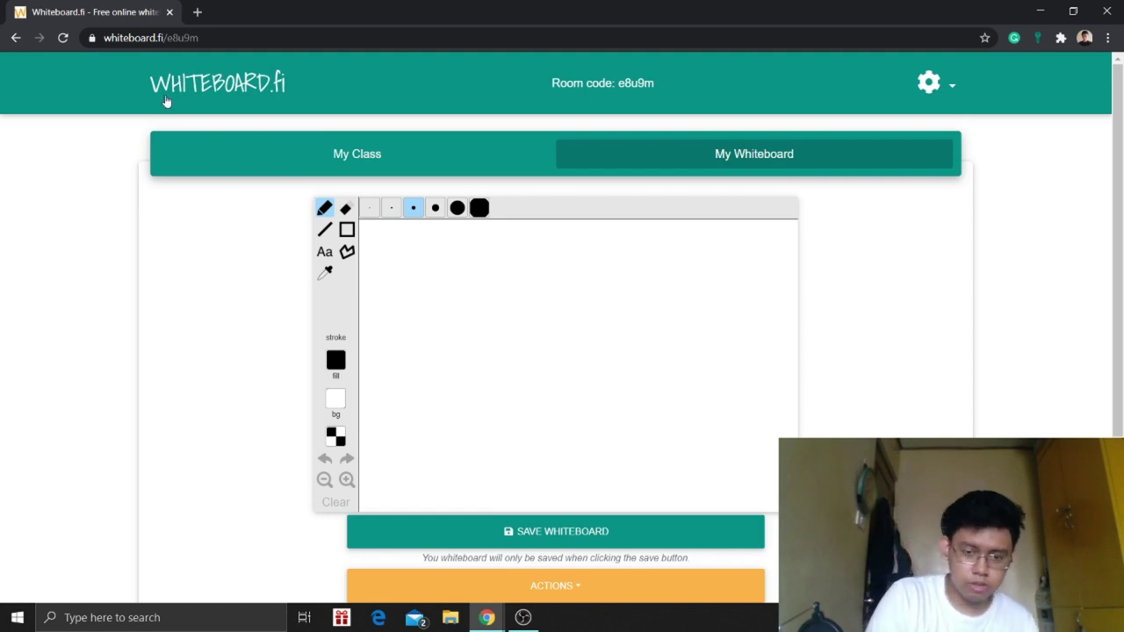
mouse_move(406, 236)
left_mouse_down()
mouse_move(414, 289)
mouse_move(447, 276)
mouse_move(480, 287)
left_mouse_up()
mouse_move(475, 237)
left_mouse_down()
mouse_move(482, 299)
mouse_move(515, 297)
mouse_move(535, 265)
mouse_move(577, 297)
mouse_move(609, 268)
left_mouse_up()
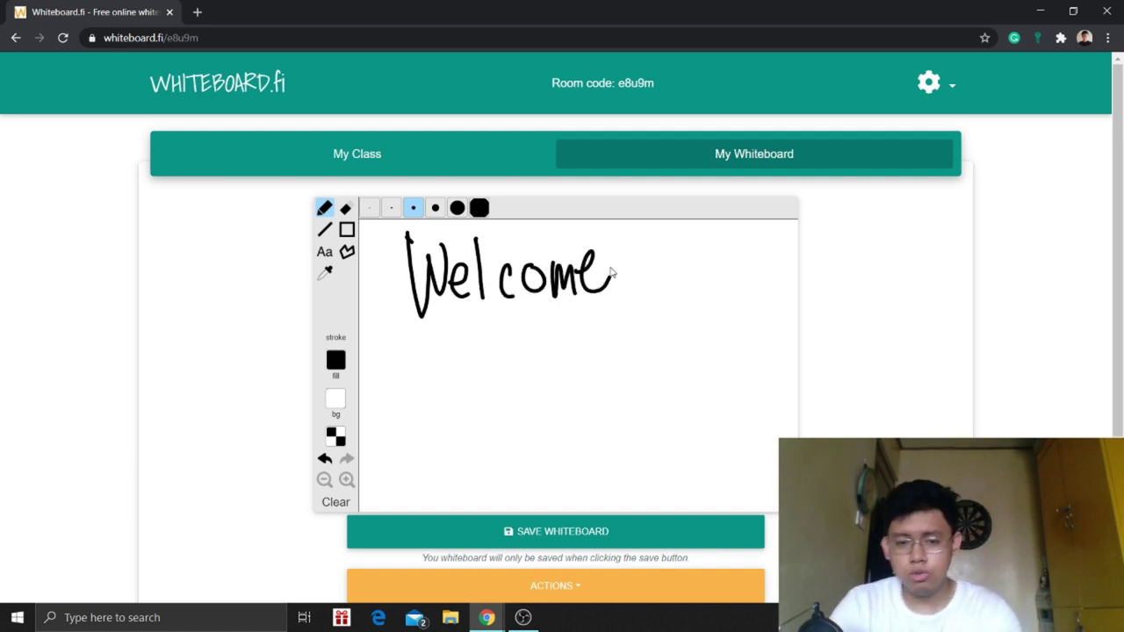
mouse_move(487, 618)
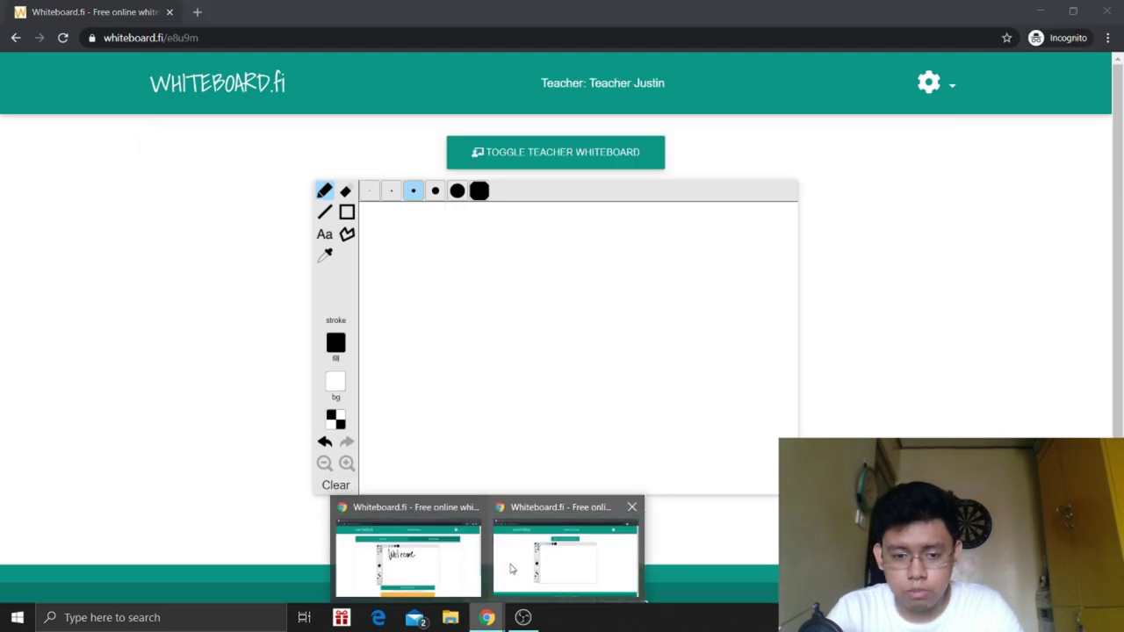
left_click(512, 569)
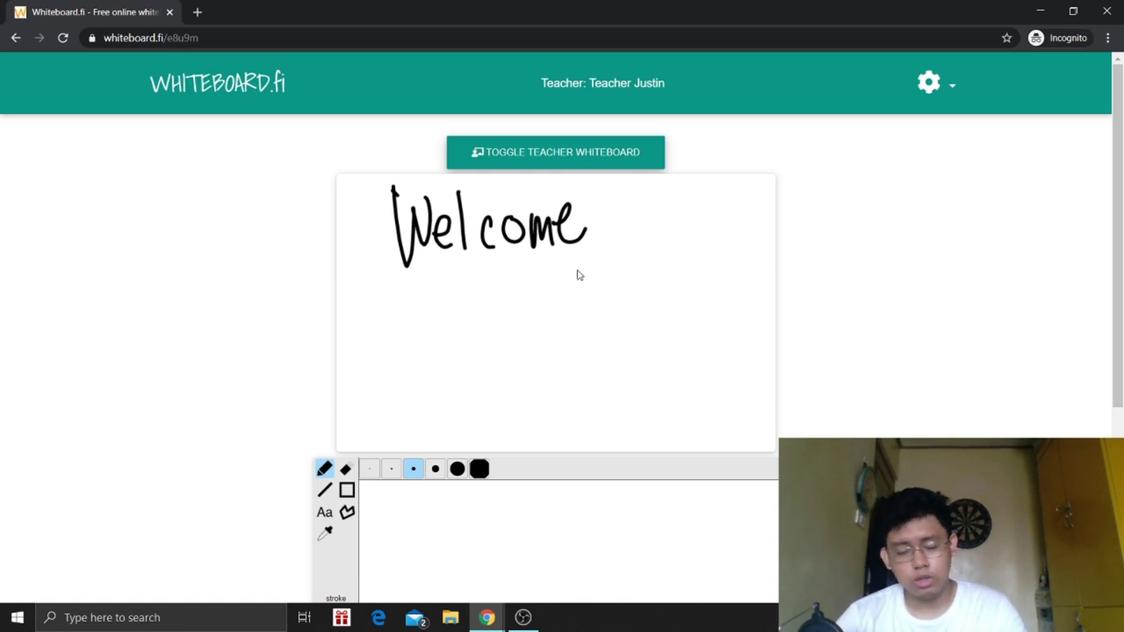
- Hide the teacher's Welcome board in the student view, leaving the background colour unchanged
left_click(606, 163)
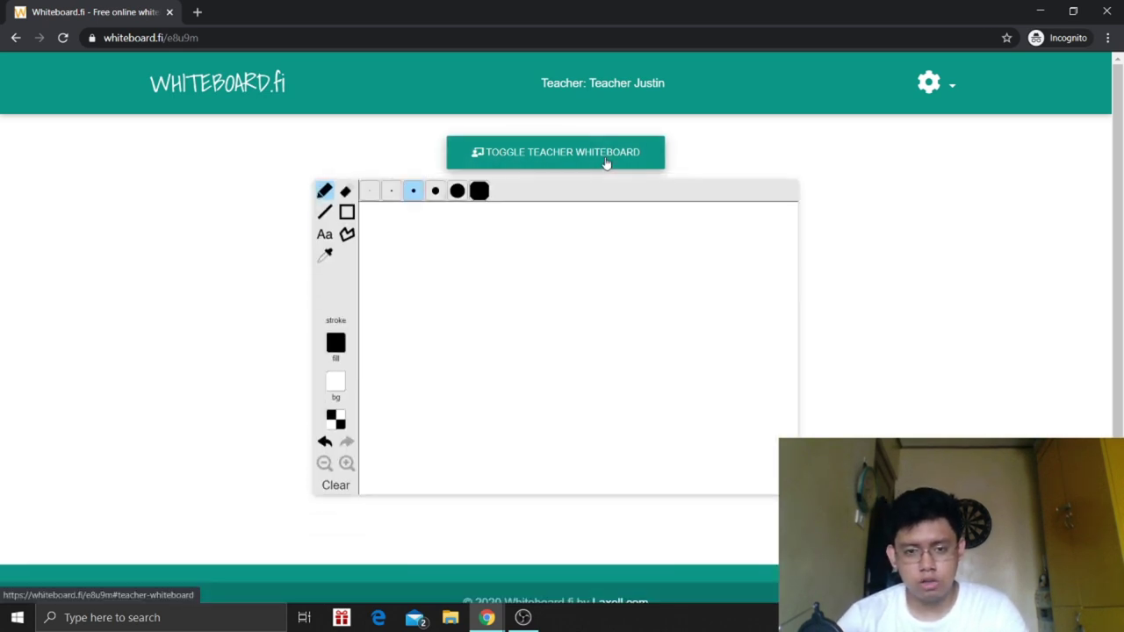
left_click(606, 163)
left_click(606, 164)
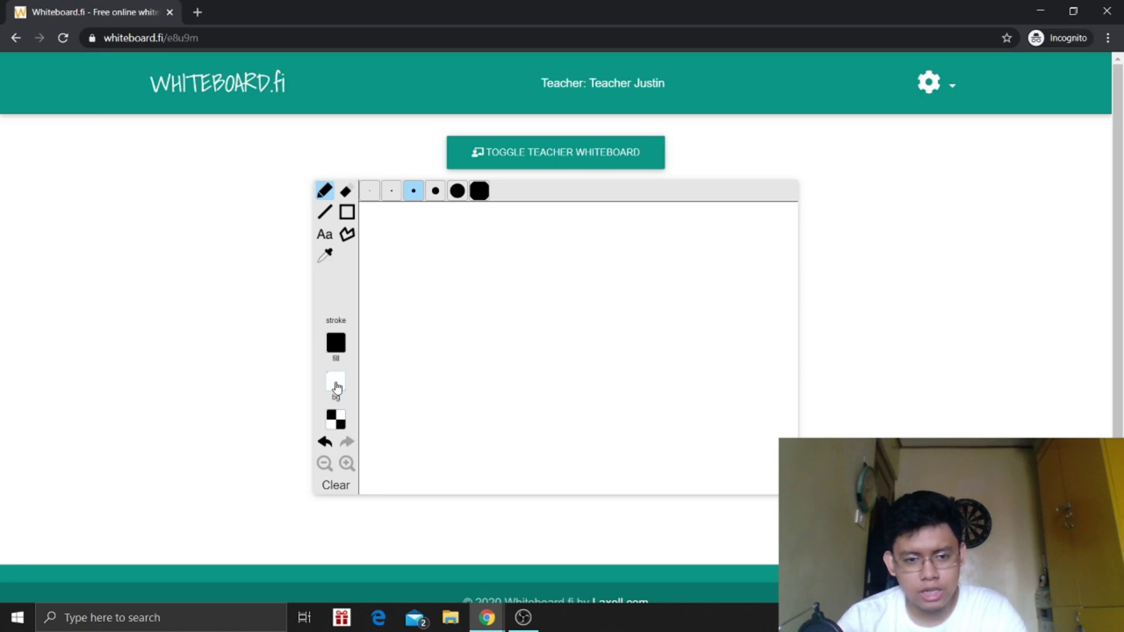
left_click(341, 425)
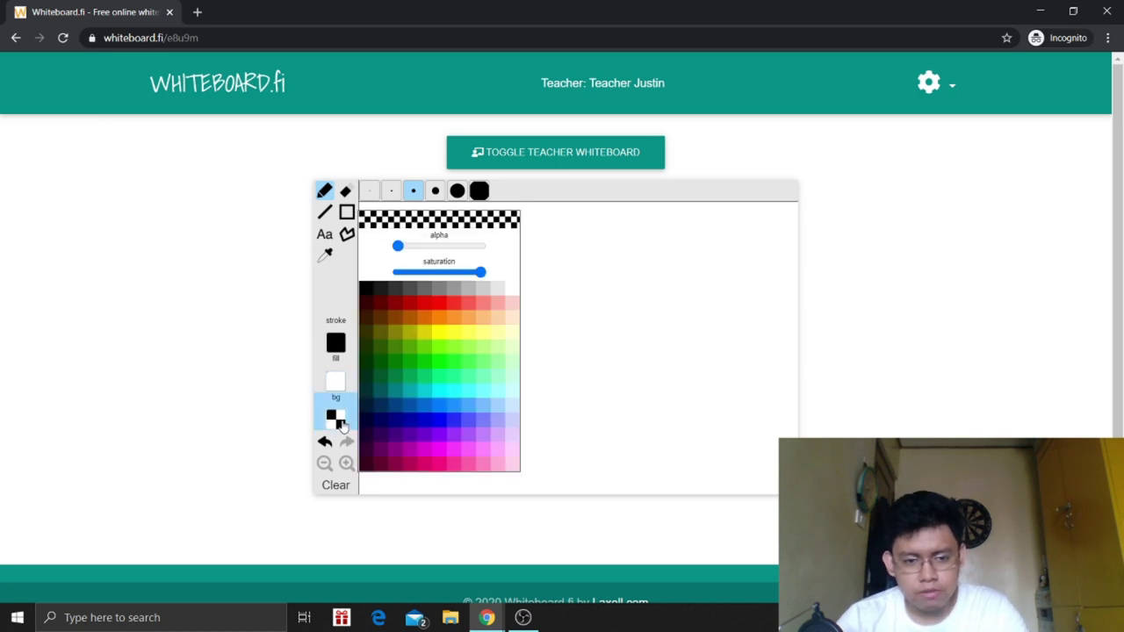
left_click(349, 425)
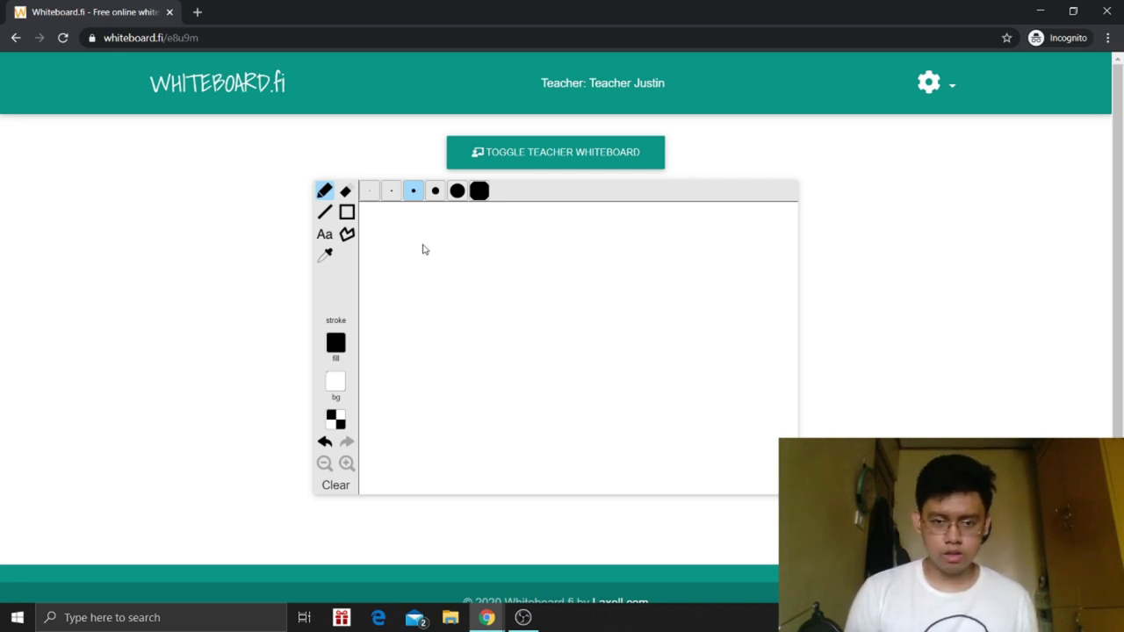
- Handwrite '3x − 5 =' on the student's whiteboard
mouse_move(425, 254)
left_mouse_down()
mouse_move(448, 268)
mouse_move(422, 297)
left_mouse_up()
mouse_move(483, 249)
left_mouse_down()
mouse_move(505, 277)
mouse_move(483, 279)
mouse_move(589, 244)
left_mouse_up()
mouse_move(568, 247)
left_mouse_down()
mouse_move(567, 279)
mouse_move(624, 265)
left_mouse_up()
- Finish the equation with 4 and add a text box reading 'Hi everyone' below it
mouse_move(682, 231)
left_mouse_down()
mouse_move(693, 264)
mouse_move(678, 288)
left_mouse_up()
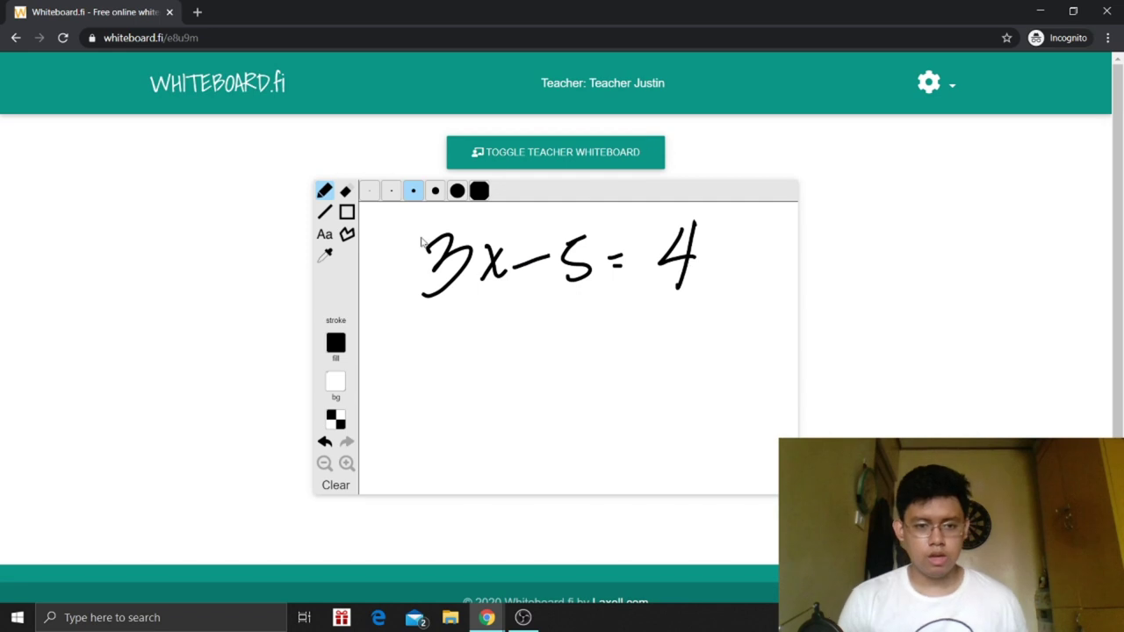
left_click(326, 235)
left_click(488, 357)
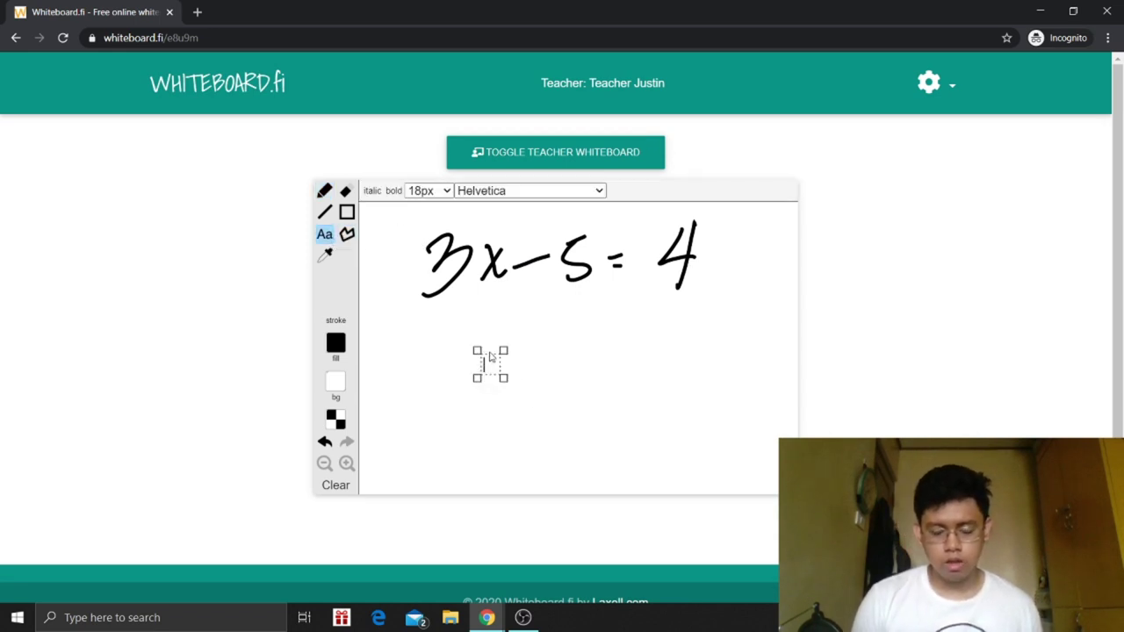
type("aHE")
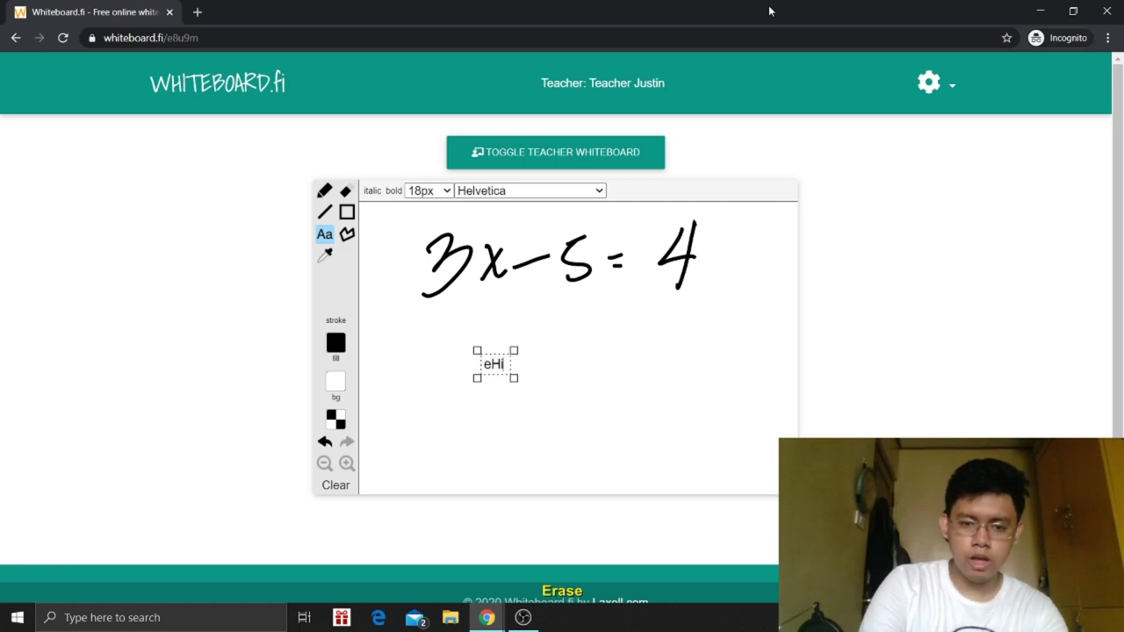
key("BackSpace")
key("BackSpace")
key("BackSpace")
type("Hiw")
key("BackSpace")
type("evber")
key("BackSpace")
key("BackSpace")
key("BackSpace")
type("eryone")
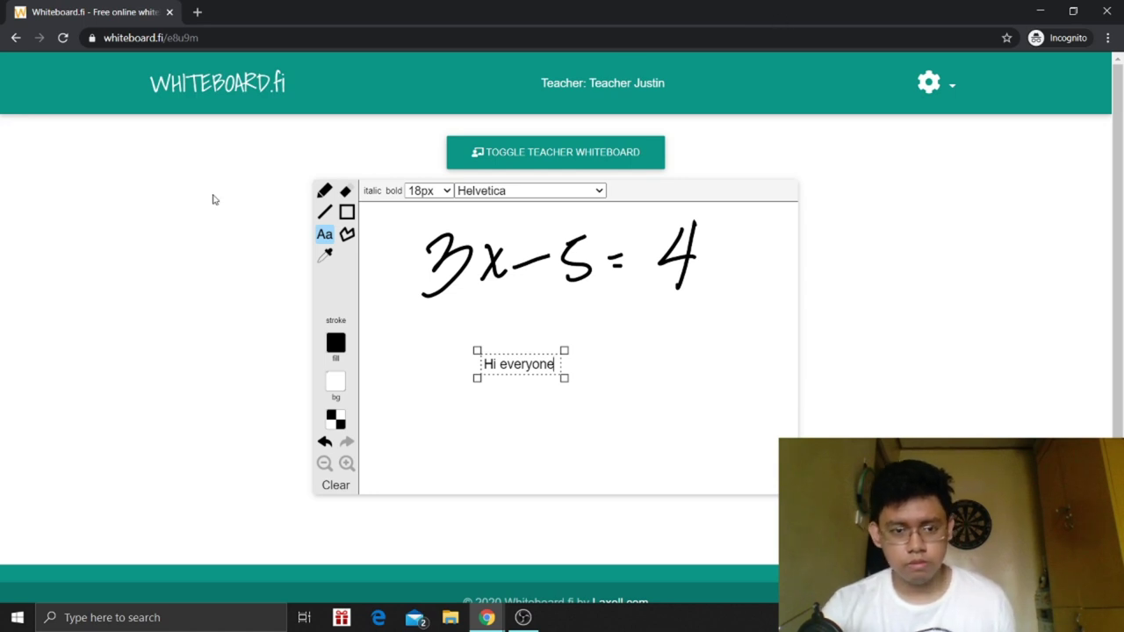
- Draw a rectangle right of 'Hi everyone' and a green-filled one inside it, then reset fill to white
left_click(348, 213)
mouse_move(620, 320)
left_mouse_down()
mouse_move(650, 396)
mouse_move(737, 464)
left_mouse_up()
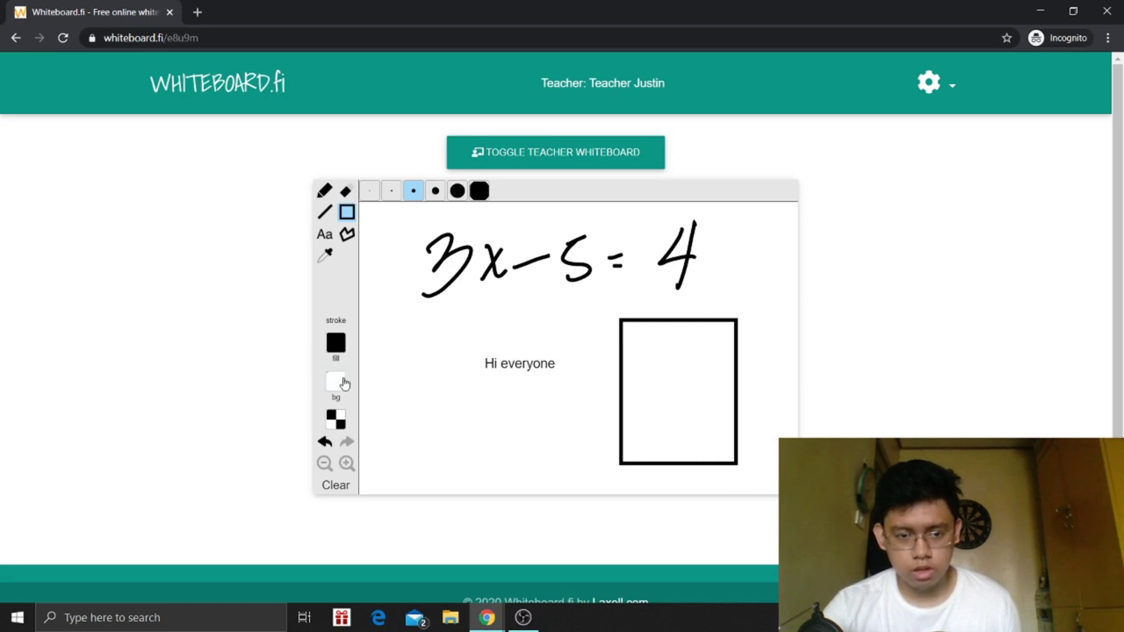
left_click(336, 382)
left_click(411, 359)
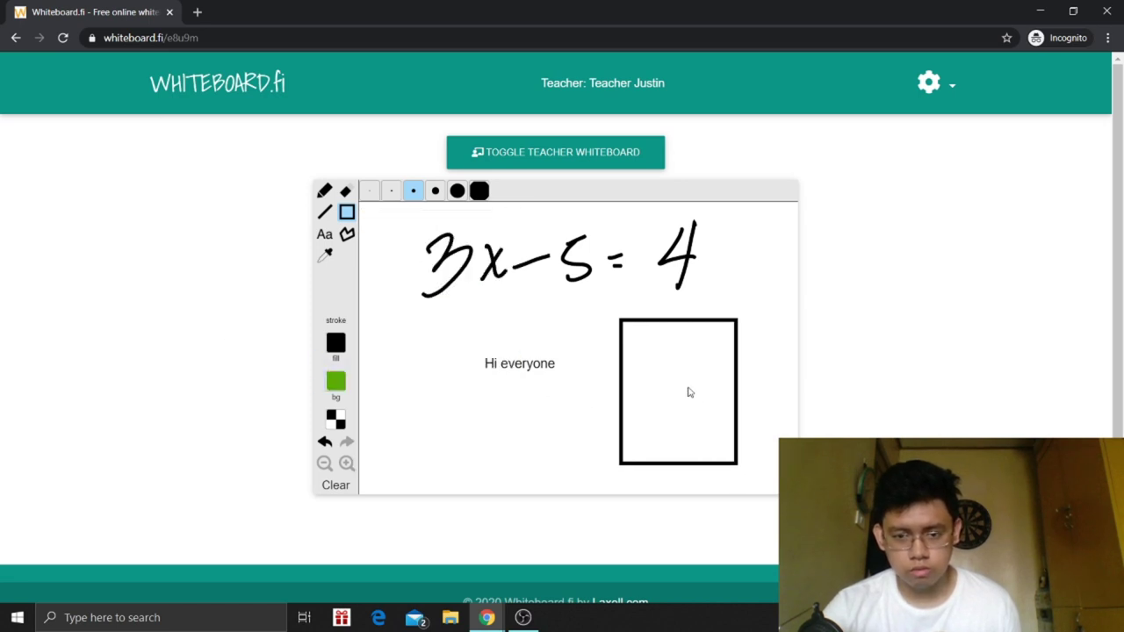
left_click_drag(645, 335, 708, 462)
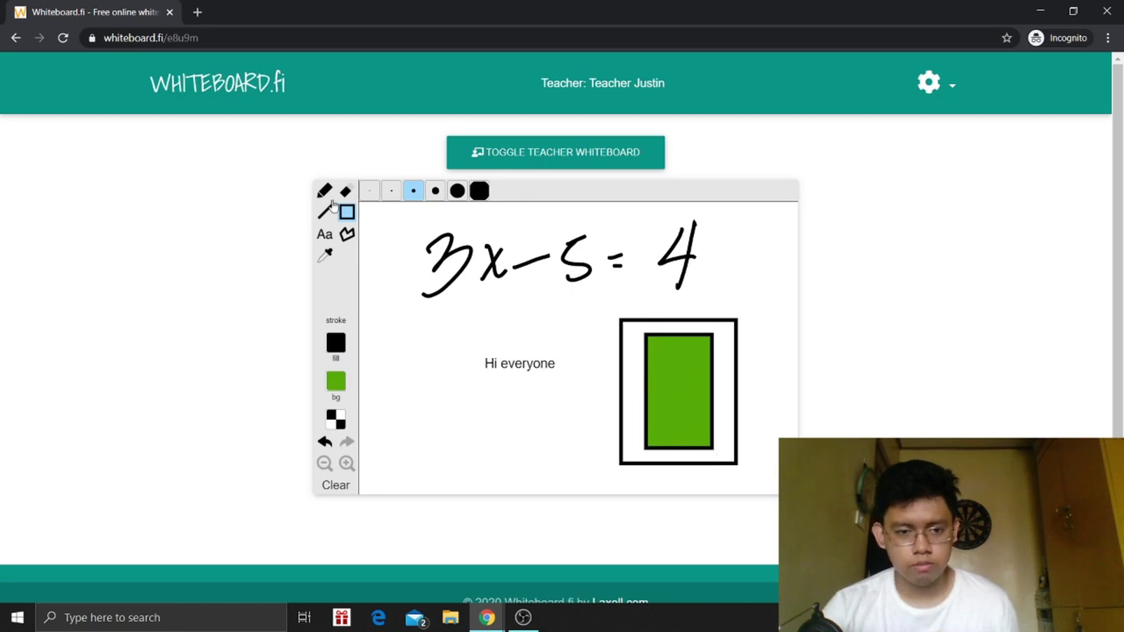
left_click(337, 383)
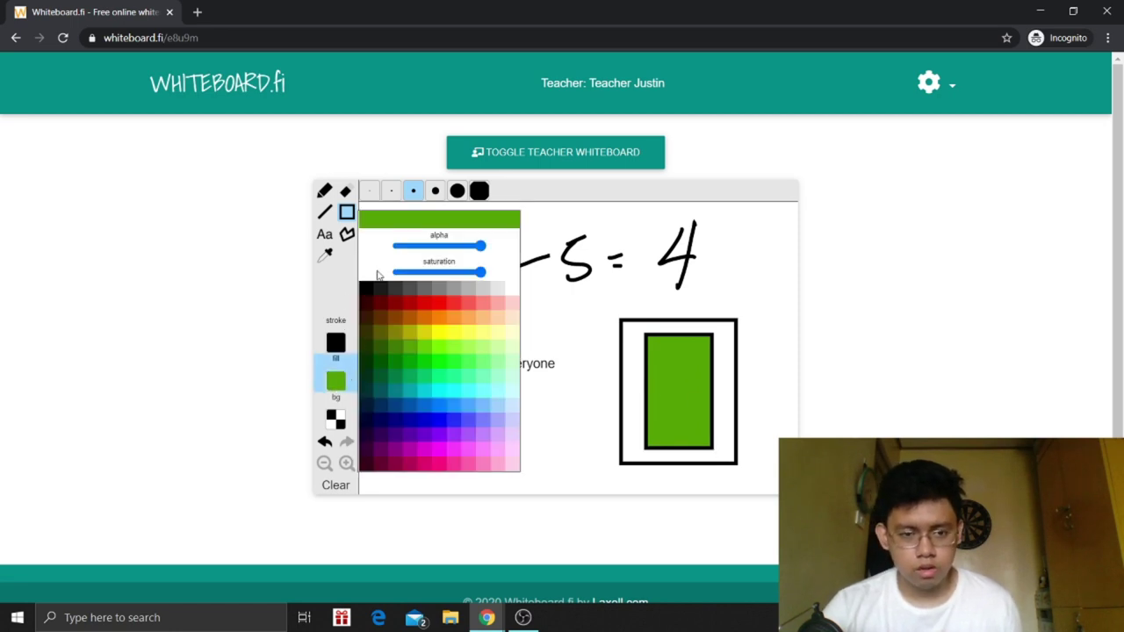
left_click(512, 289)
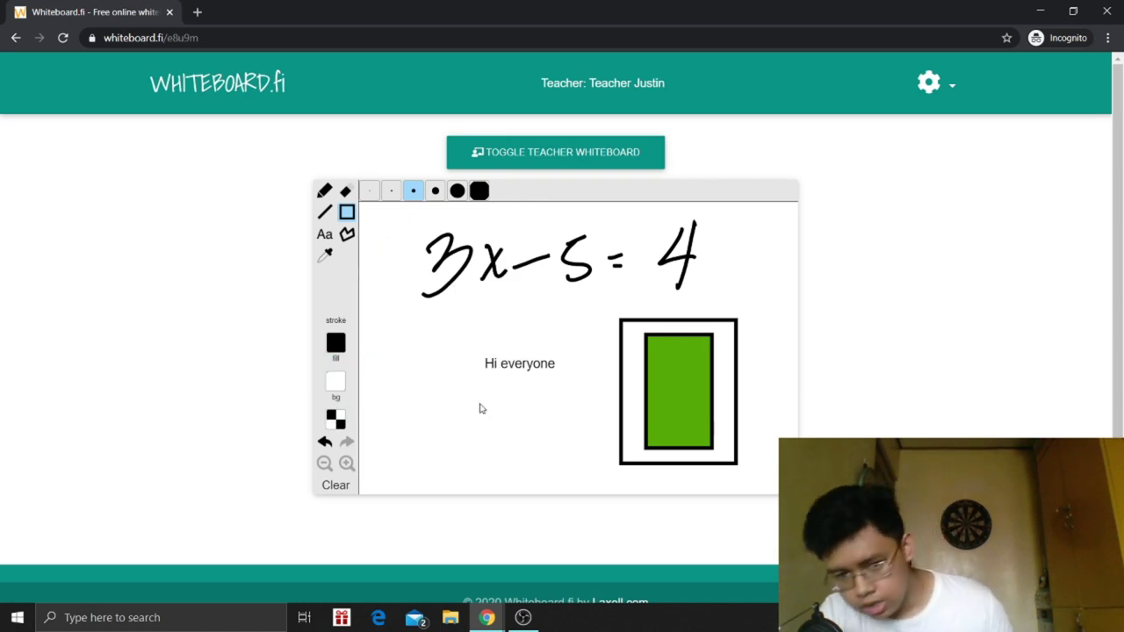
- Clear the whiteboard, then undo to bring back the equation, text and green rectangle
left_click(350, 487)
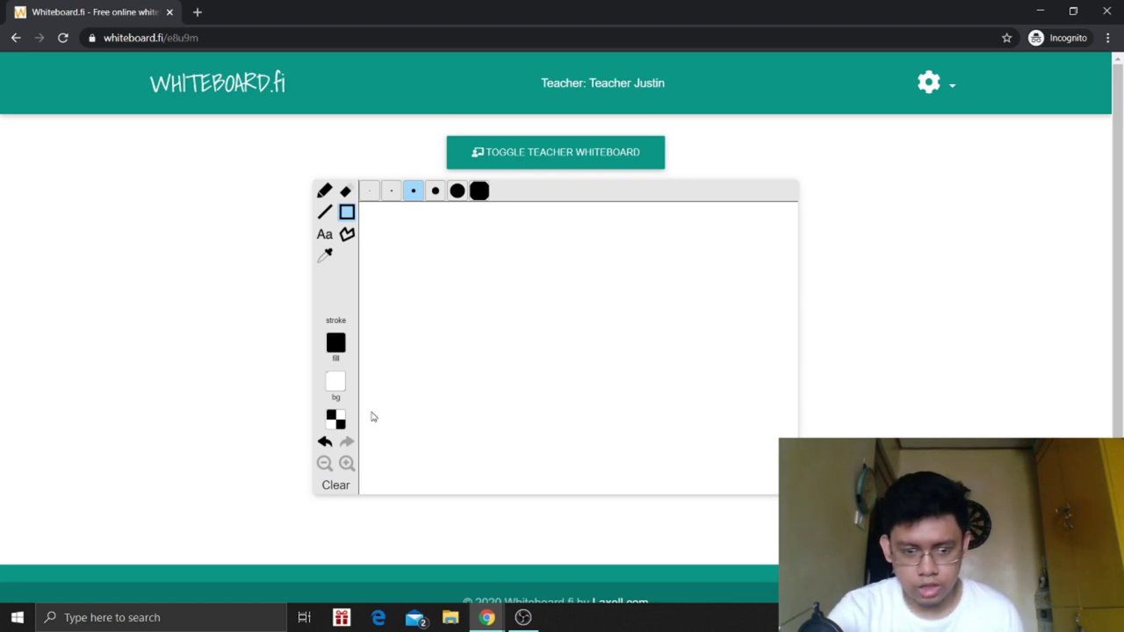
left_click(324, 442)
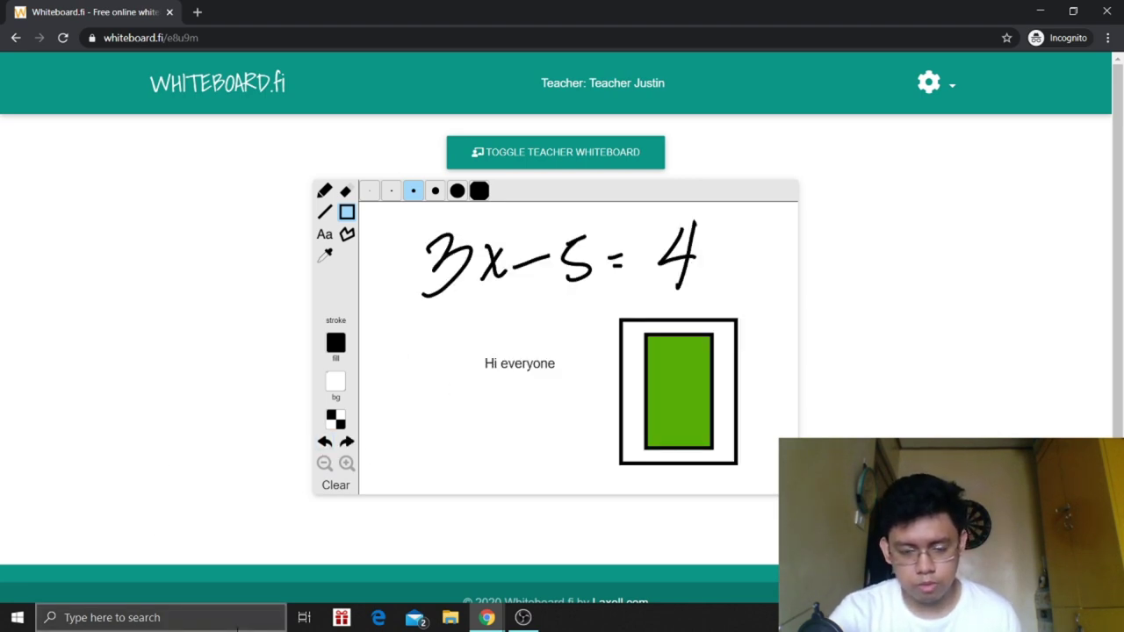
- In the teacher's window, view the student's board enlarged, close it, and return to My Class
mouse_move(496, 615)
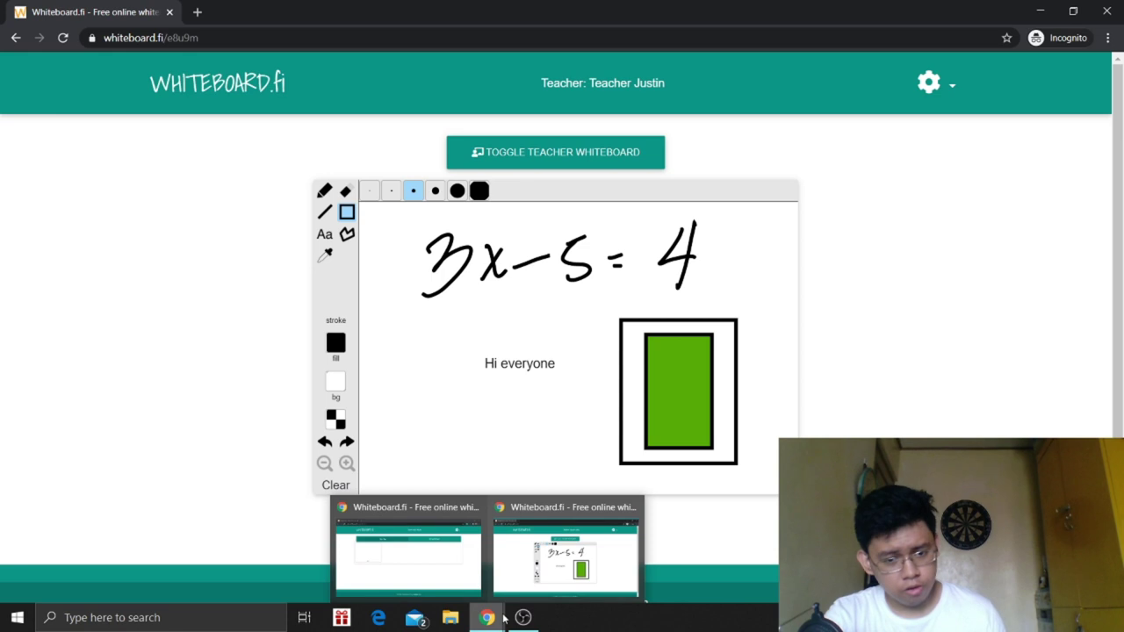
left_click(464, 573)
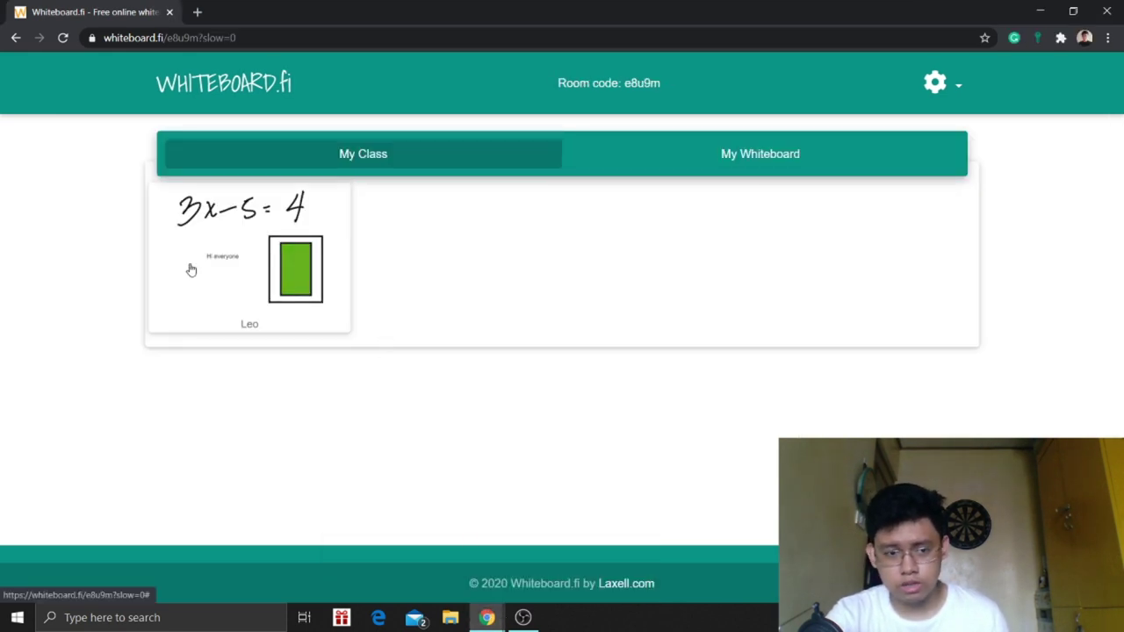
left_click(259, 252)
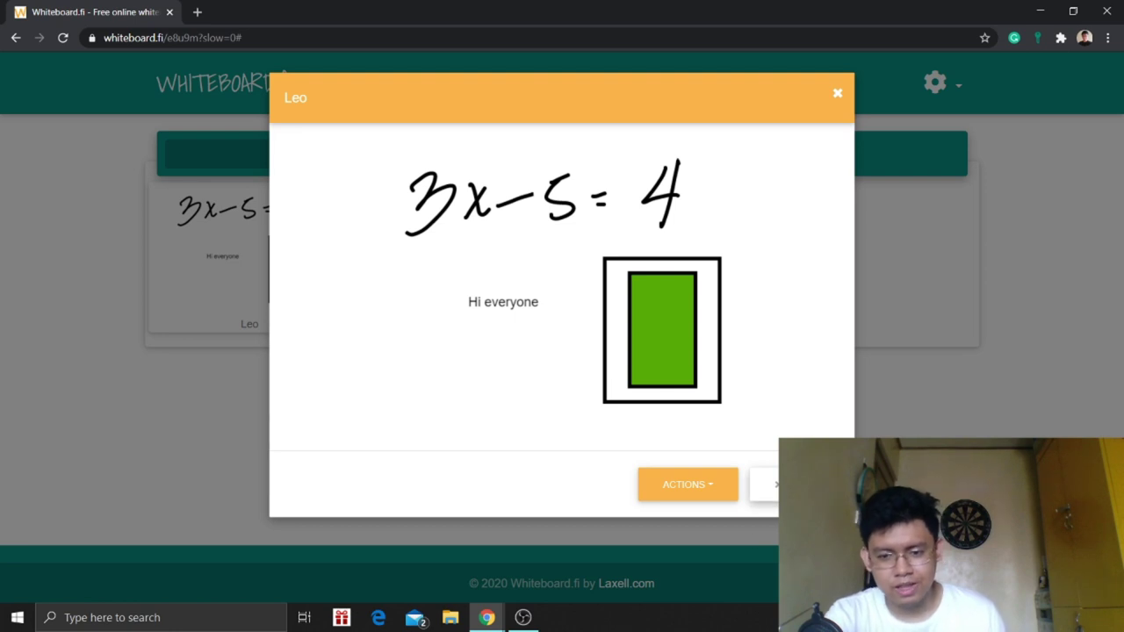
left_click(764, 484)
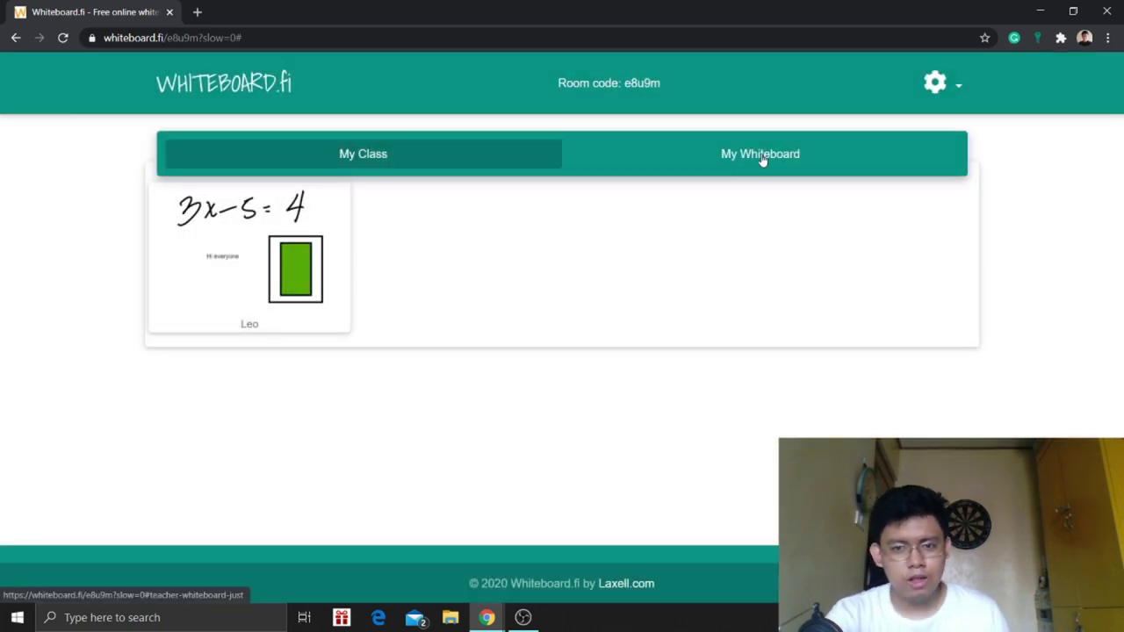
left_click(763, 164)
left_click(363, 155)
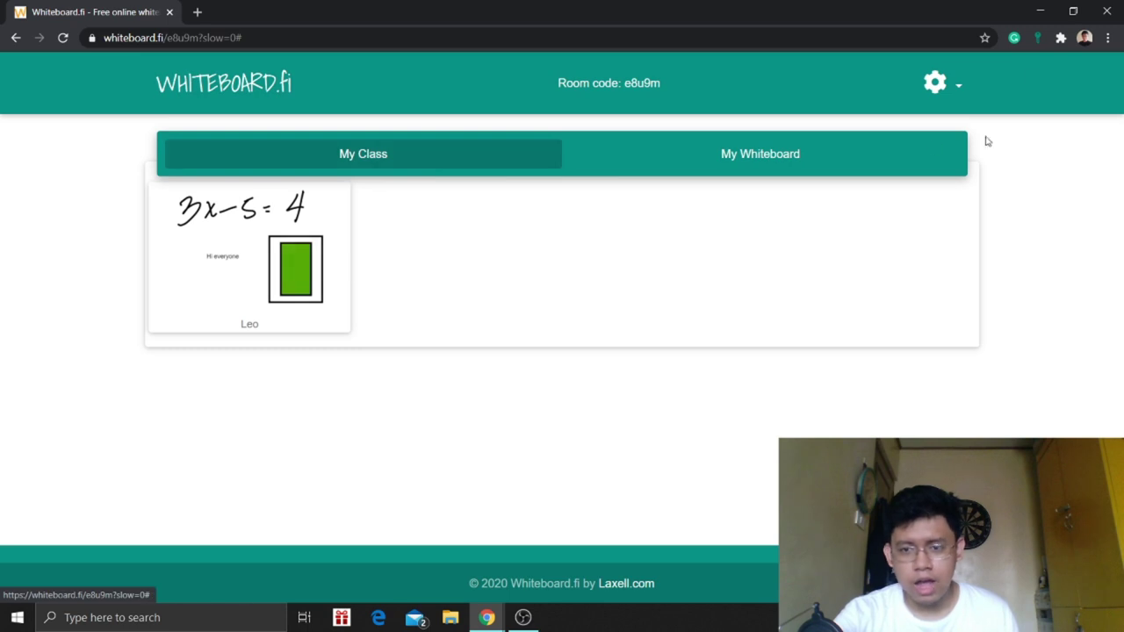
- Check the room settings without changing anything, then switch to the teacher's own whiteboard
left_click(959, 88)
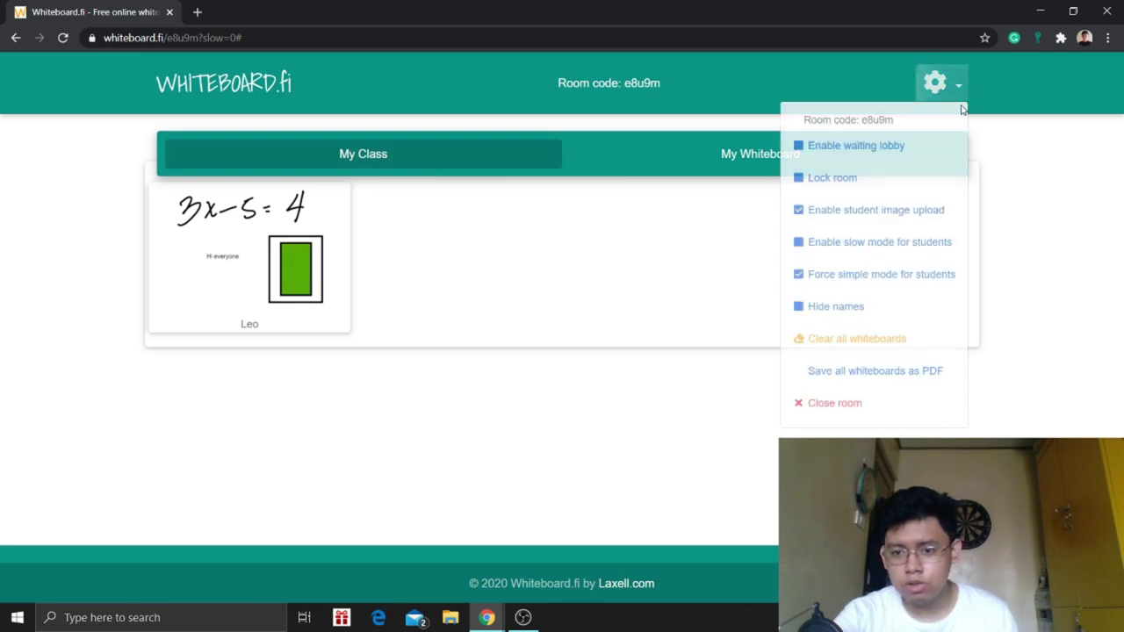
left_click(850, 343)
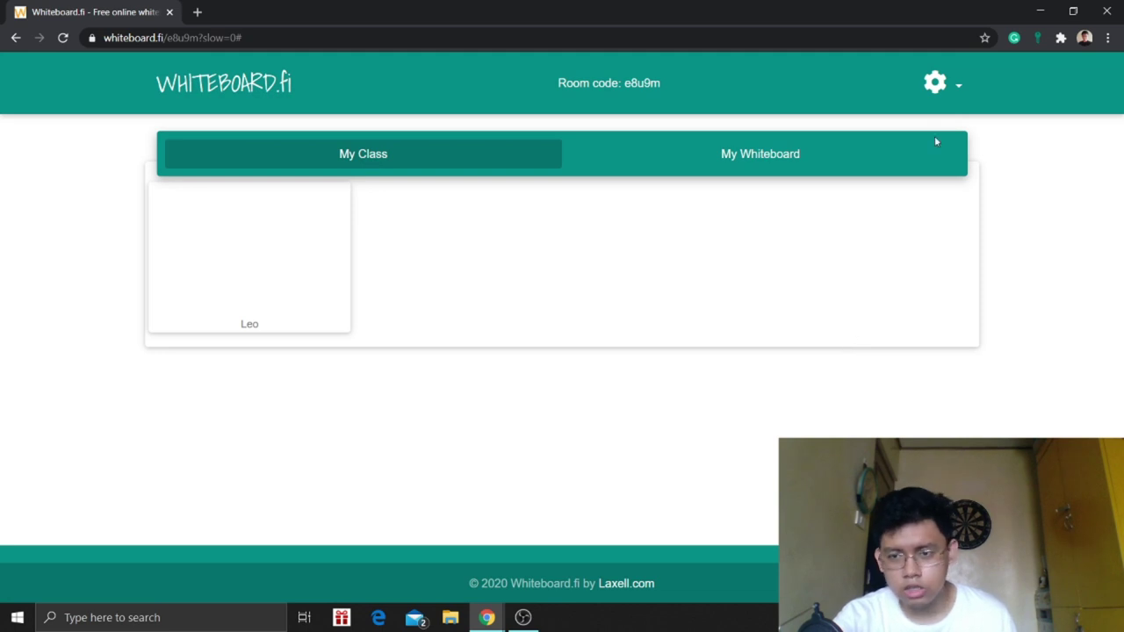
left_click(937, 85)
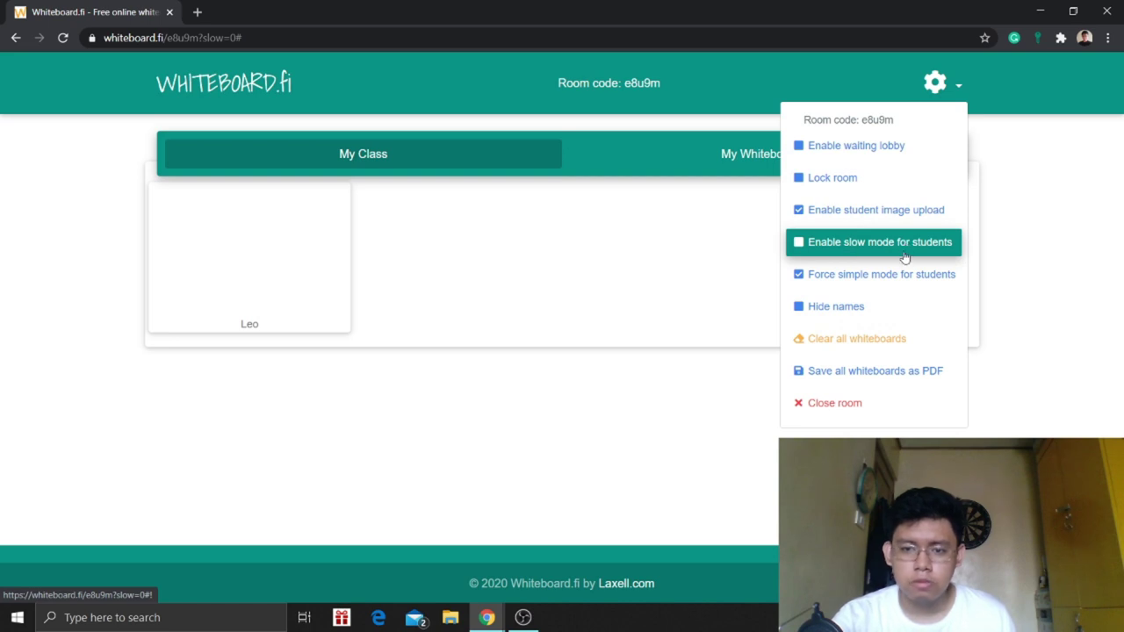
left_click(831, 310)
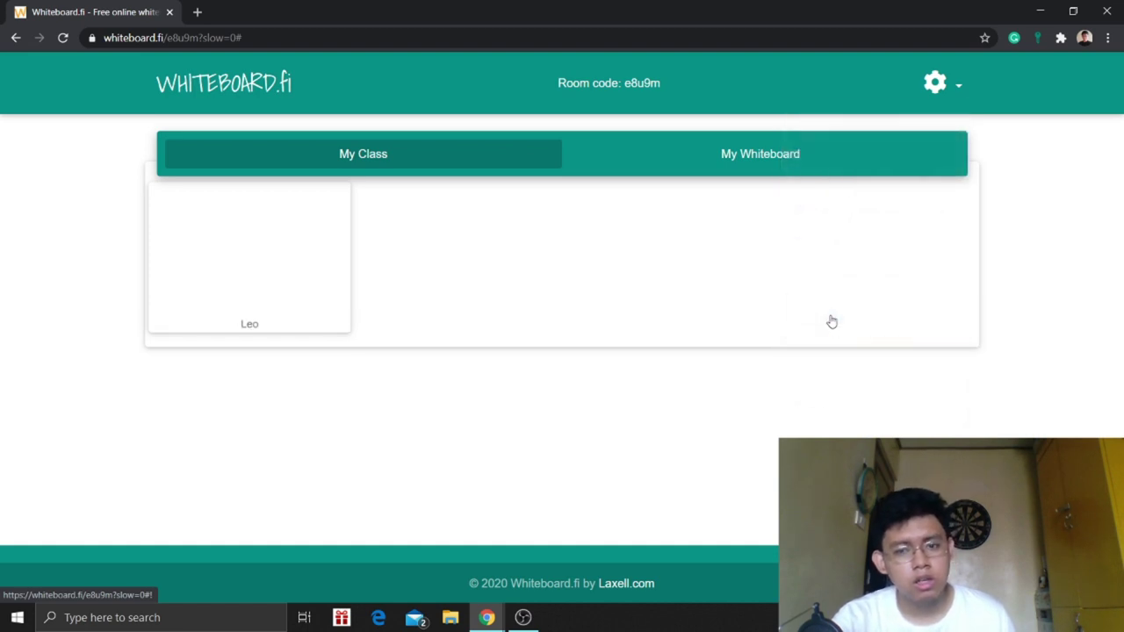
left_click(937, 97)
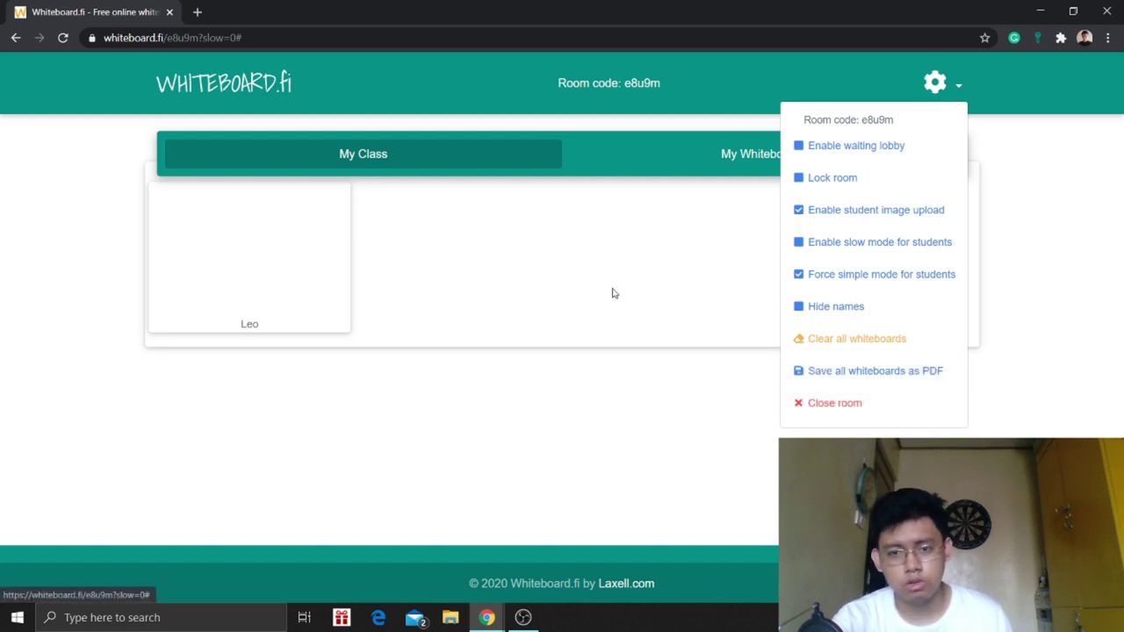
left_click(729, 166)
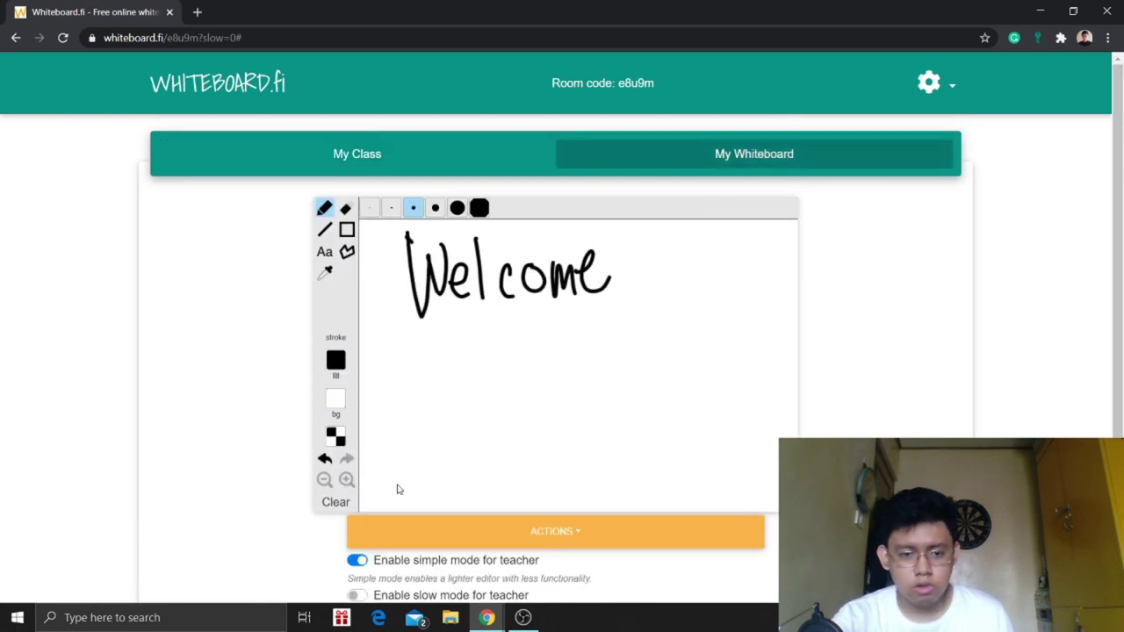
- Clear 'Welcome' from the teacher's board and handwrite the start of the equation, '4x + 5'
left_click(338, 504)
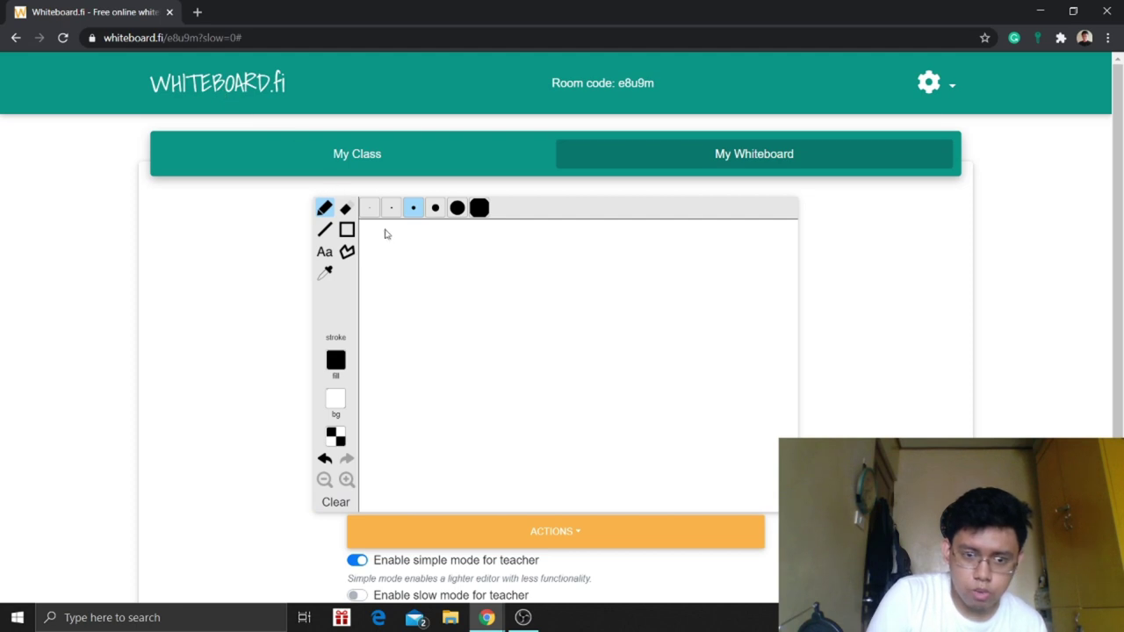
mouse_move(444, 252)
left_mouse_down()
mouse_move(466, 295)
mouse_move(451, 329)
left_mouse_up()
mouse_move(537, 278)
left_mouse_down()
mouse_move(501, 314)
mouse_move(530, 317)
left_mouse_up()
mouse_move(559, 279)
left_mouse_down()
mouse_move(555, 312)
mouse_move(631, 260)
mouse_move(581, 316)
left_mouse_up()
left_click_drag(654, 299, 668, 296)
- Handwrite '= 20' to complete the equation 4x + 5 = 20
left_click_drag(654, 310, 665, 307)
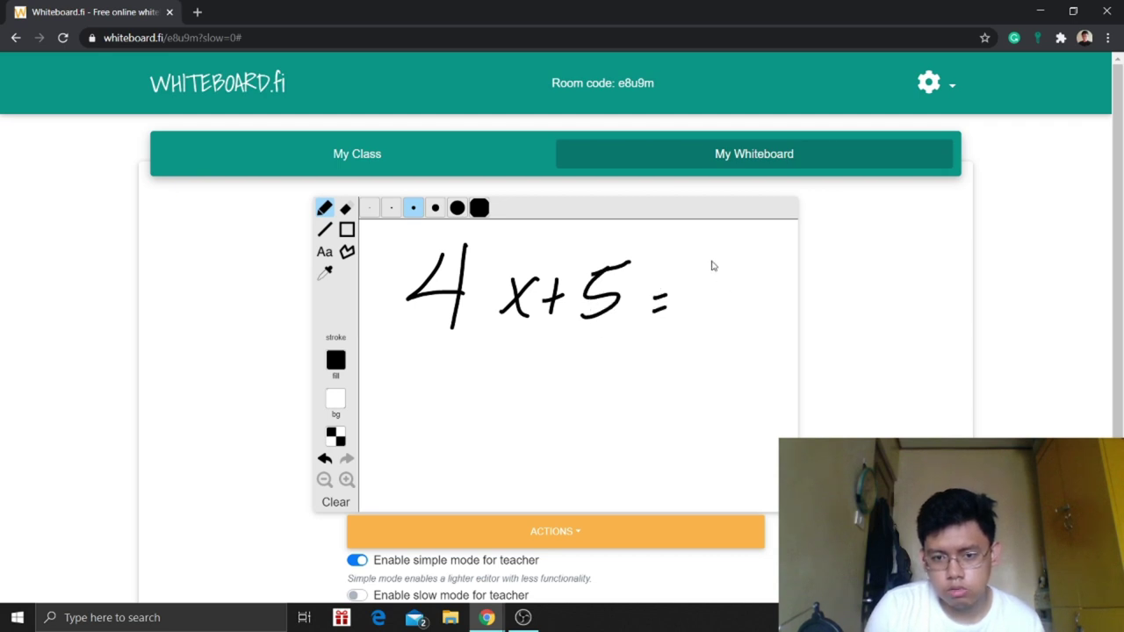
mouse_move(703, 274)
left_mouse_down()
mouse_move(715, 260)
mouse_move(728, 303)
left_mouse_up()
right_click(727, 303)
mouse_move(742, 261)
left_mouse_down()
mouse_move(753, 272)
mouse_move(719, 303)
left_mouse_up()
mouse_move(761, 268)
left_mouse_down()
mouse_move(748, 309)
mouse_move(773, 264)
left_mouse_up()
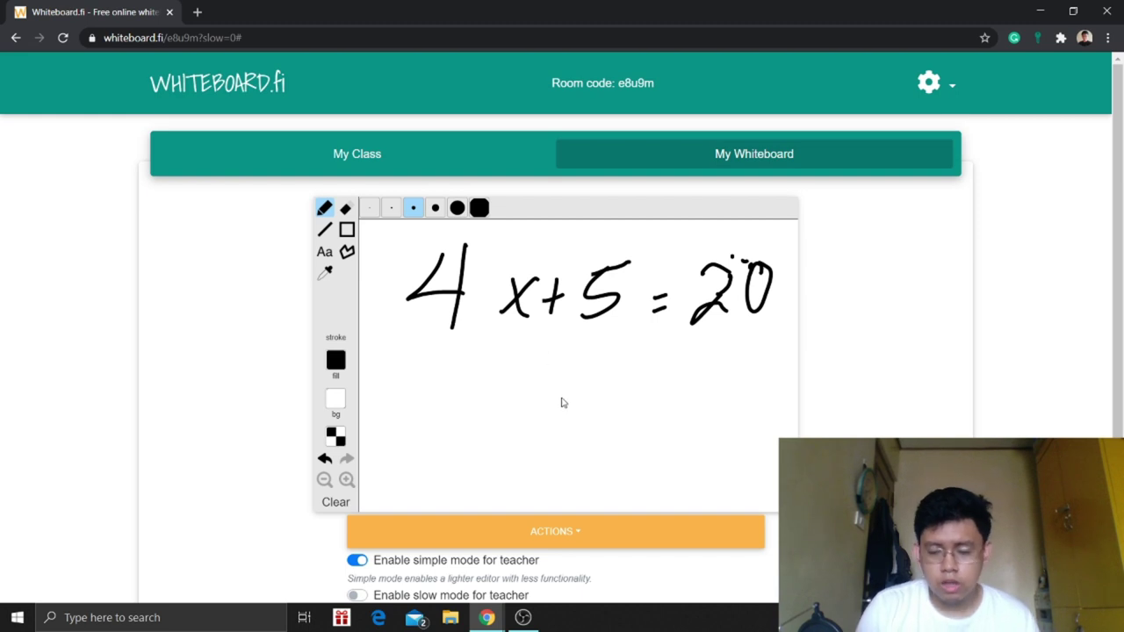
- Push the teacher's equation board to all students and go back to the My Class overview
left_click(548, 531)
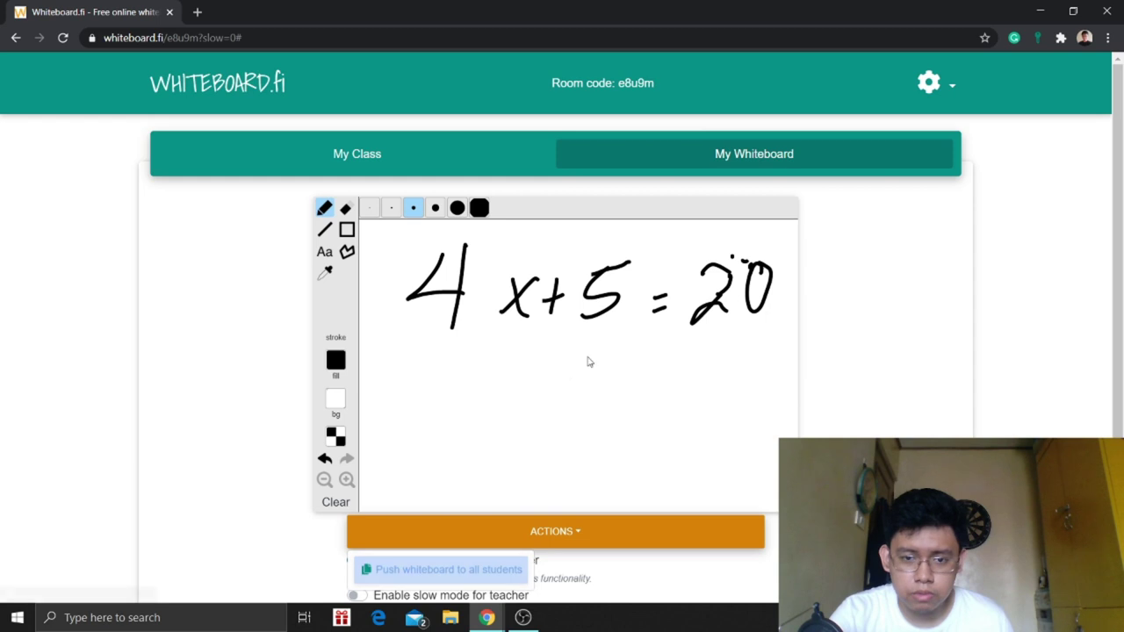
left_click(469, 580)
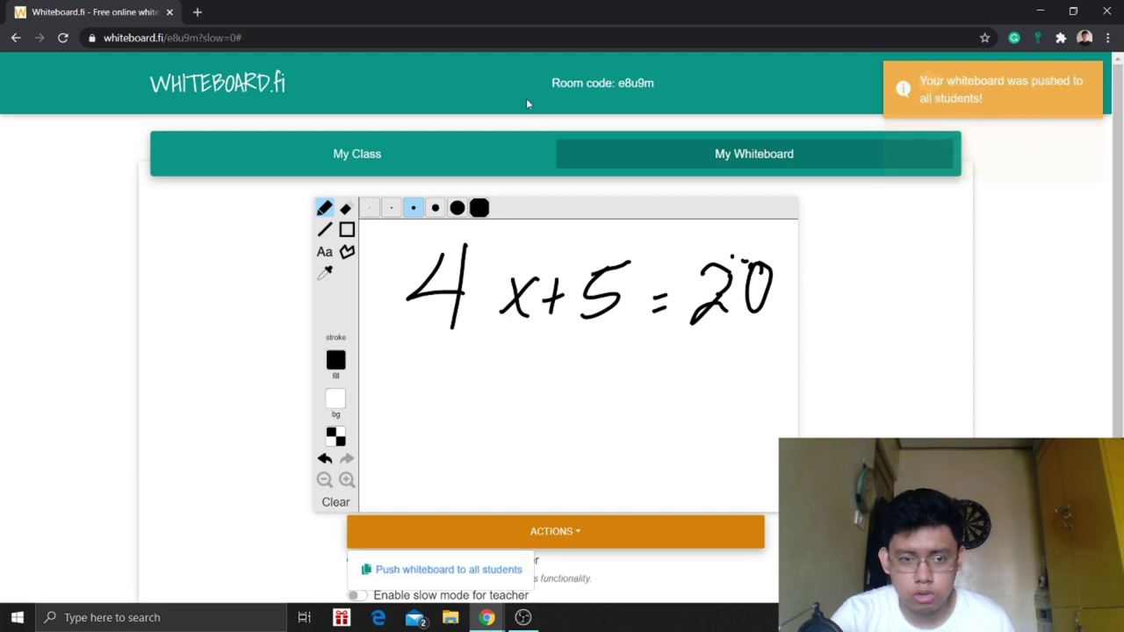
left_click(491, 154)
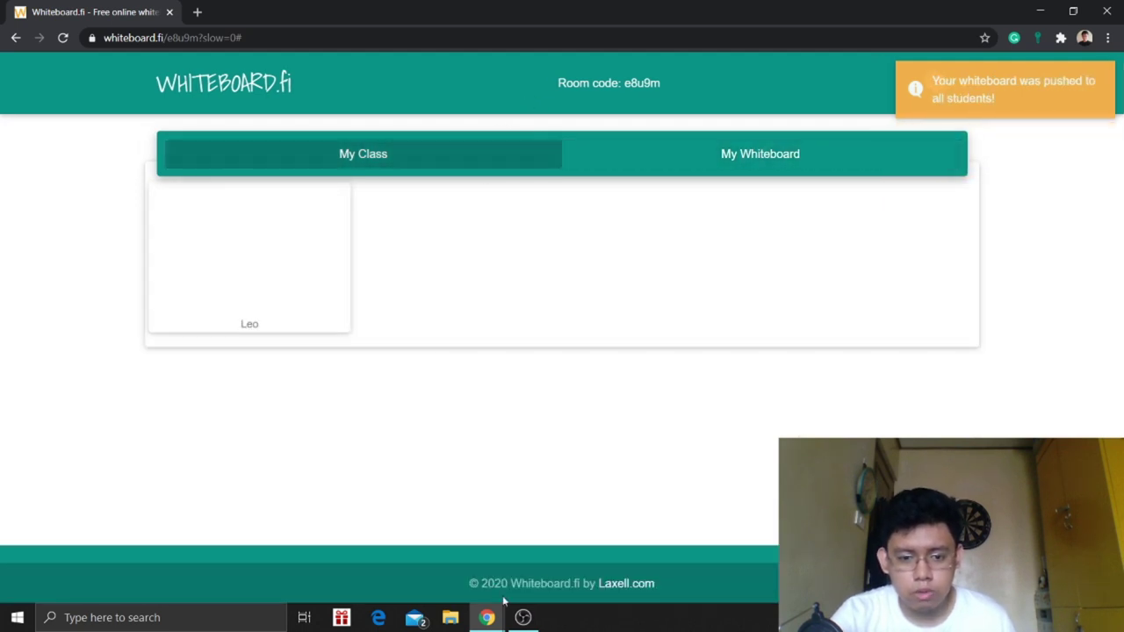
mouse_move(492, 615)
mouse_move(540, 575)
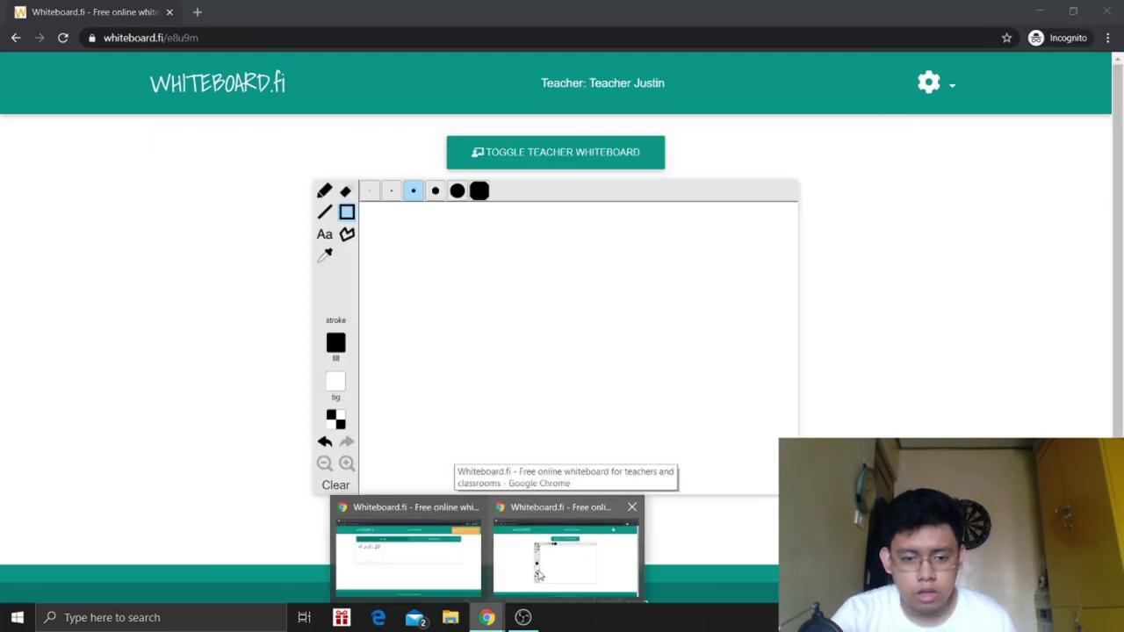
left_click(408, 553)
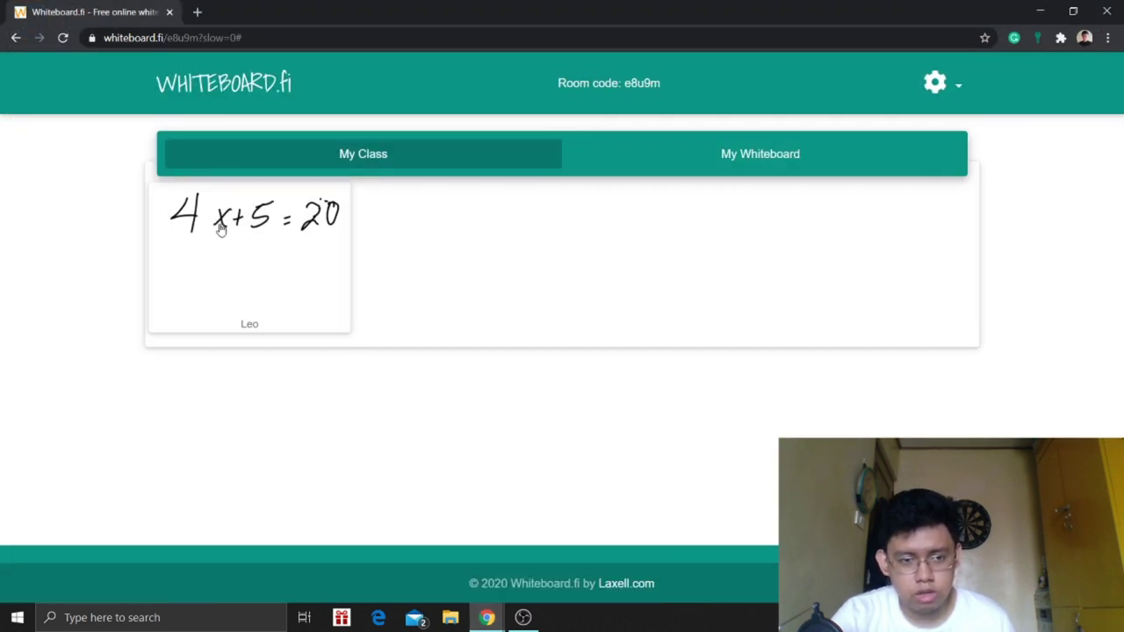
- In the student's window, reload the page to receive the pushed equation board
mouse_move(486, 617)
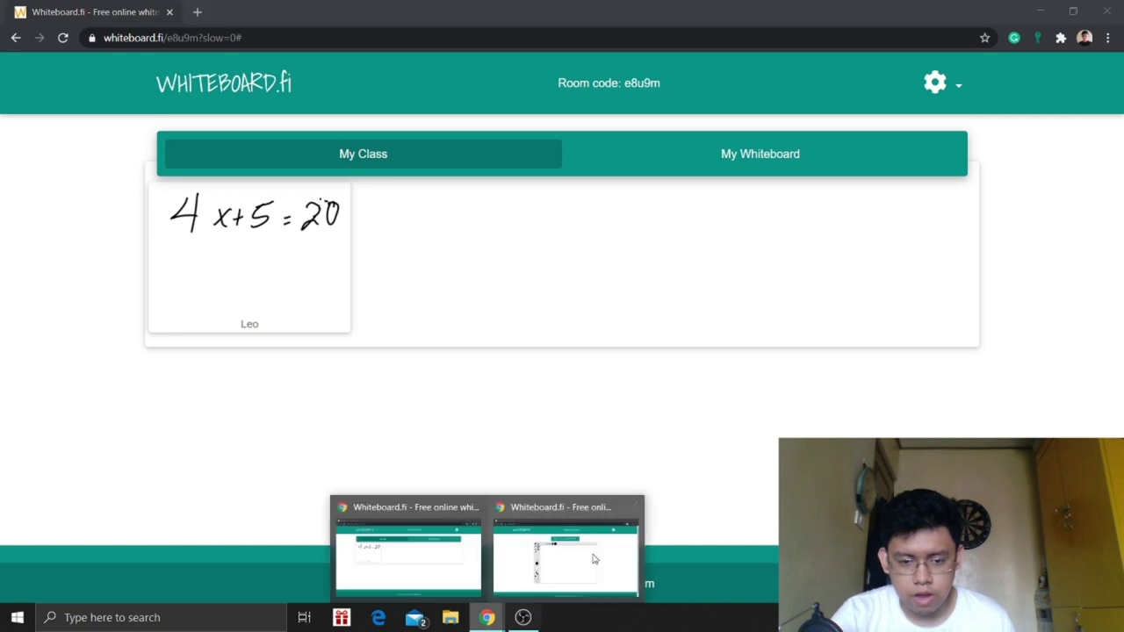
left_click(594, 560)
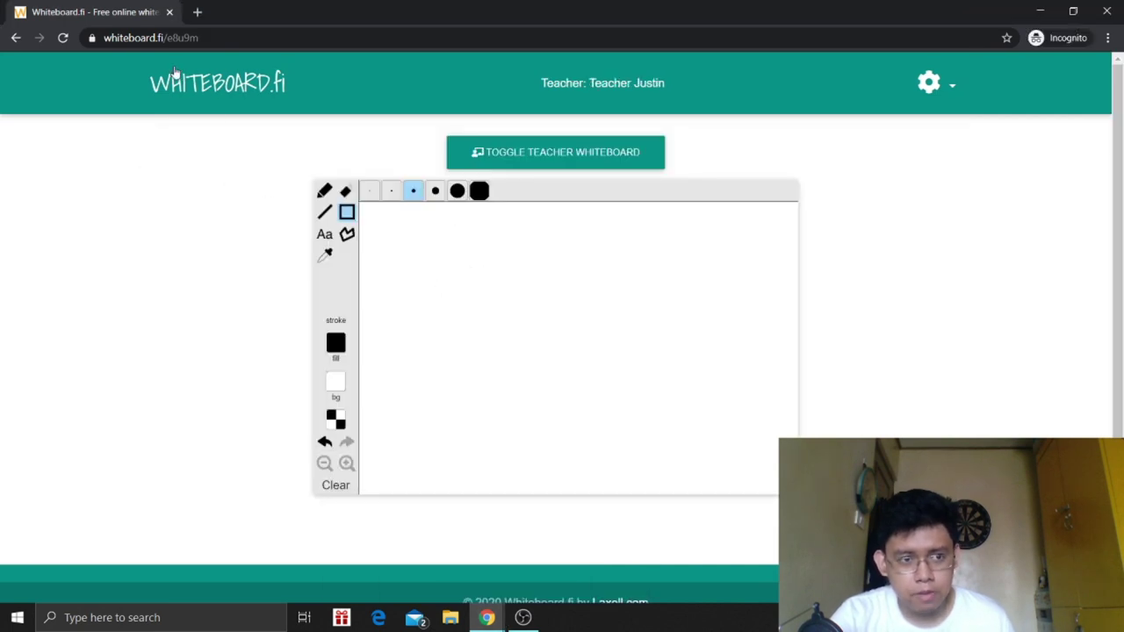
left_click(63, 38)
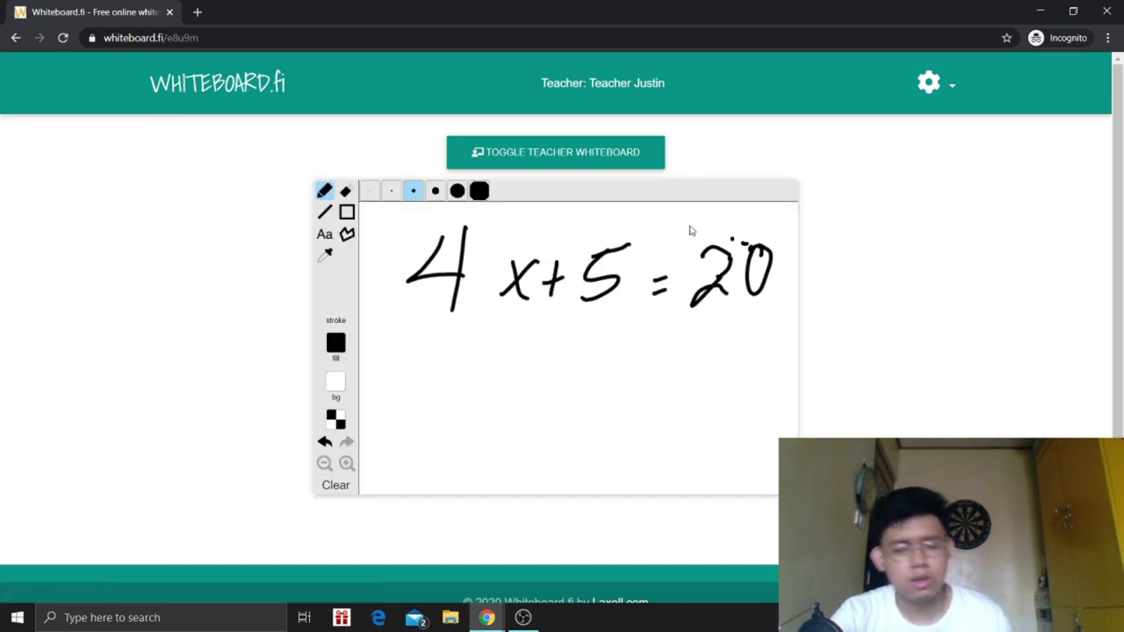
- Show and hide the teacher's whiteboard, then save the student's whiteboard as an image
left_click(643, 157)
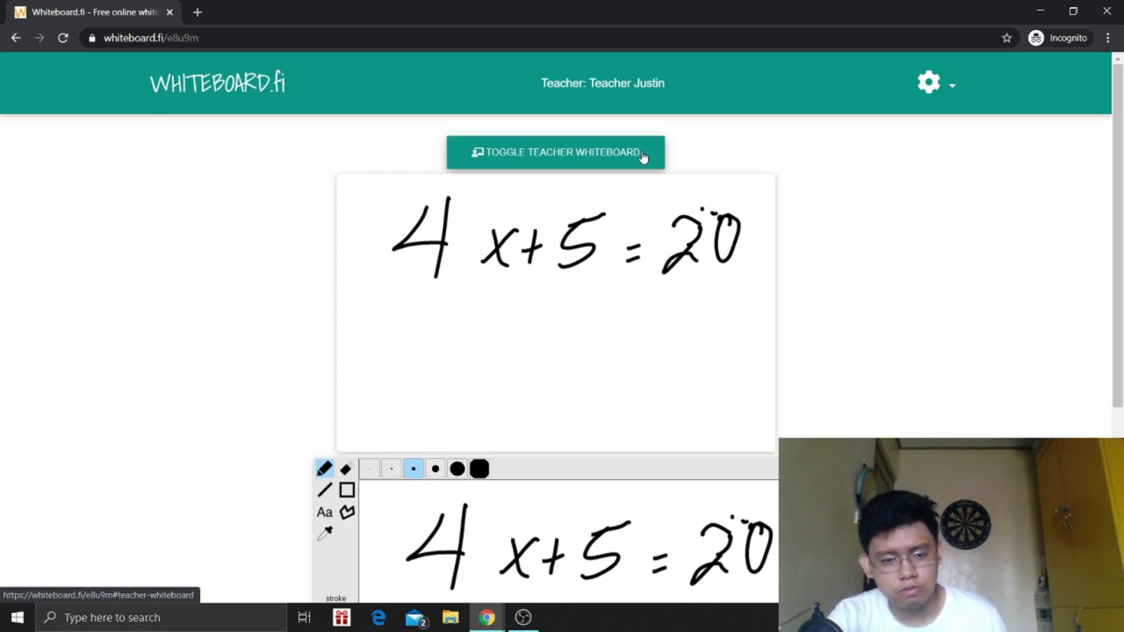
left_click(643, 156)
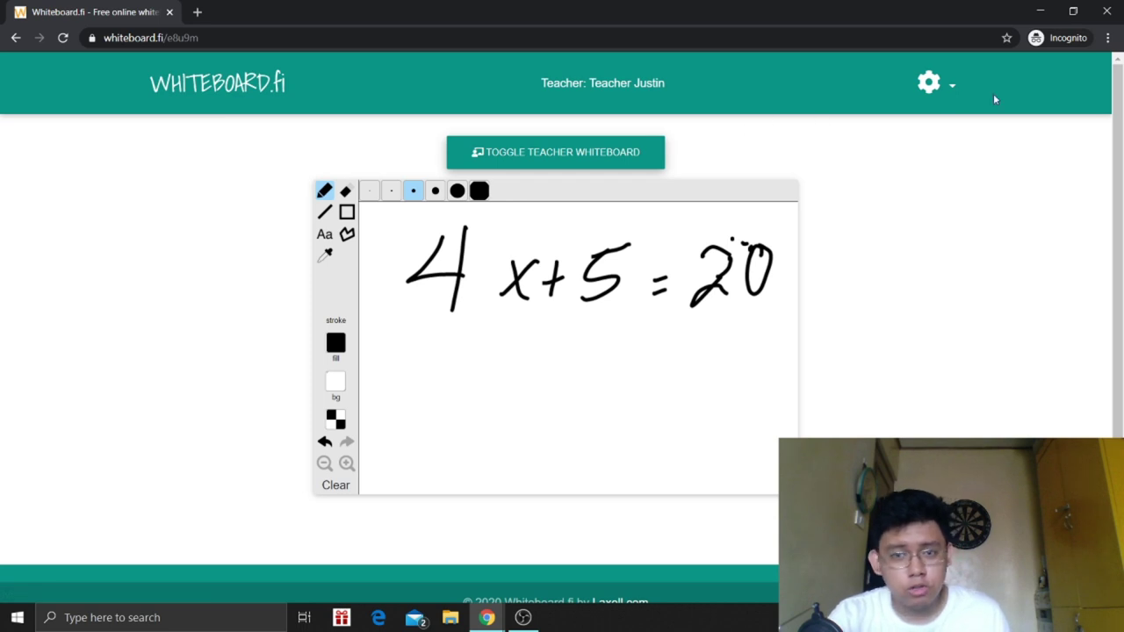
left_click(943, 92)
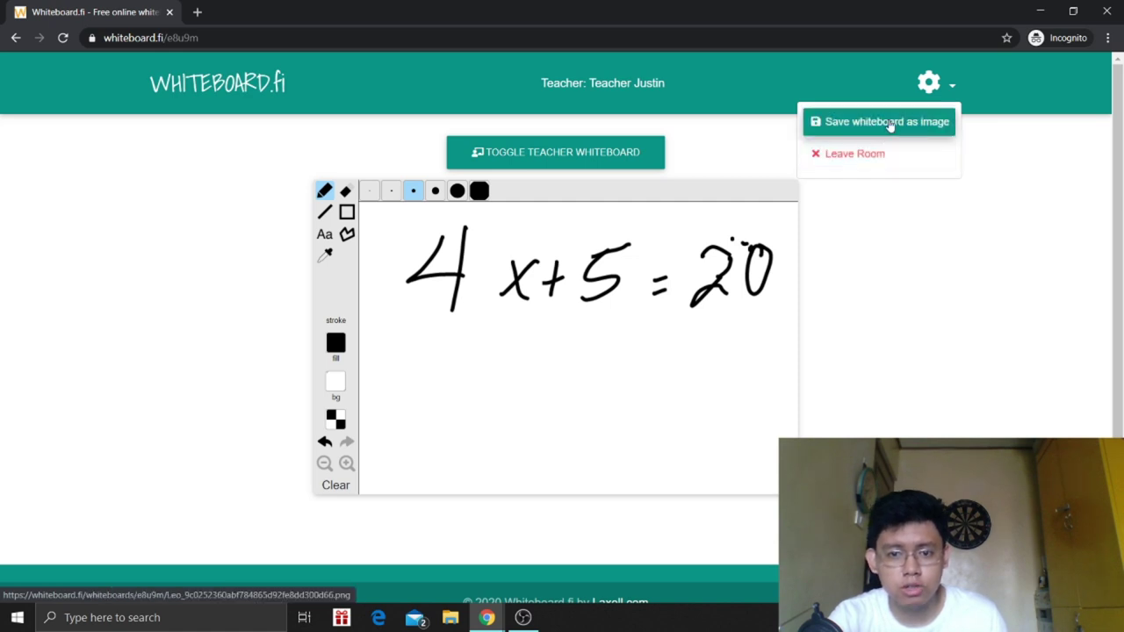
left_click(887, 130)
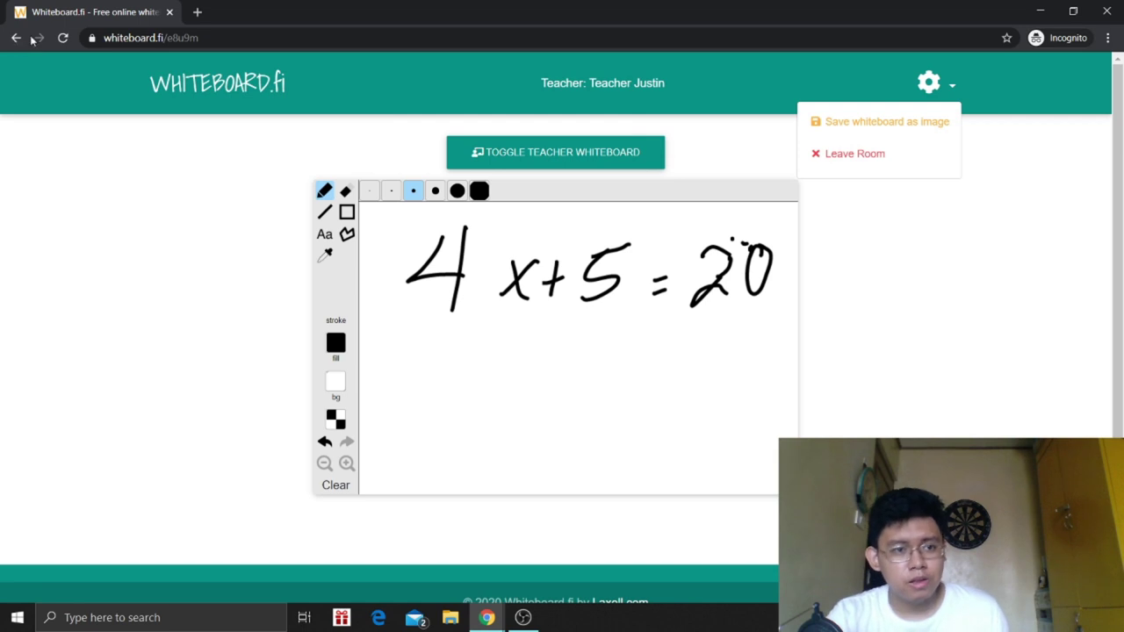
- Replace the class tab with a new one, go to whiteboard.fi, and choose Resume Class
left_click(197, 11)
left_click(170, 13)
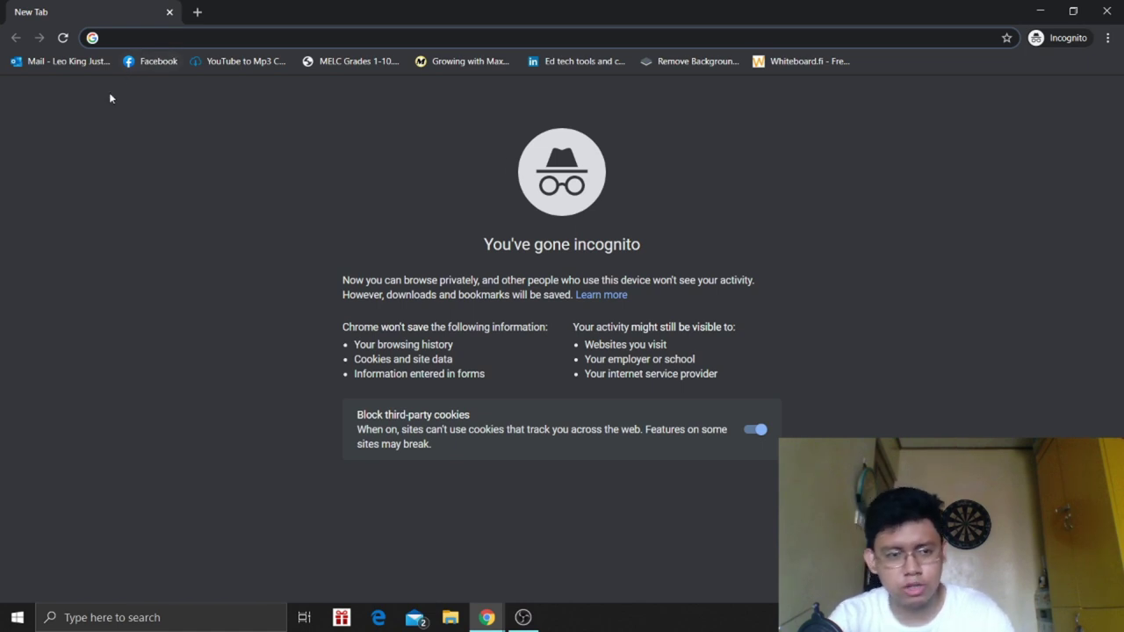
type("whi")
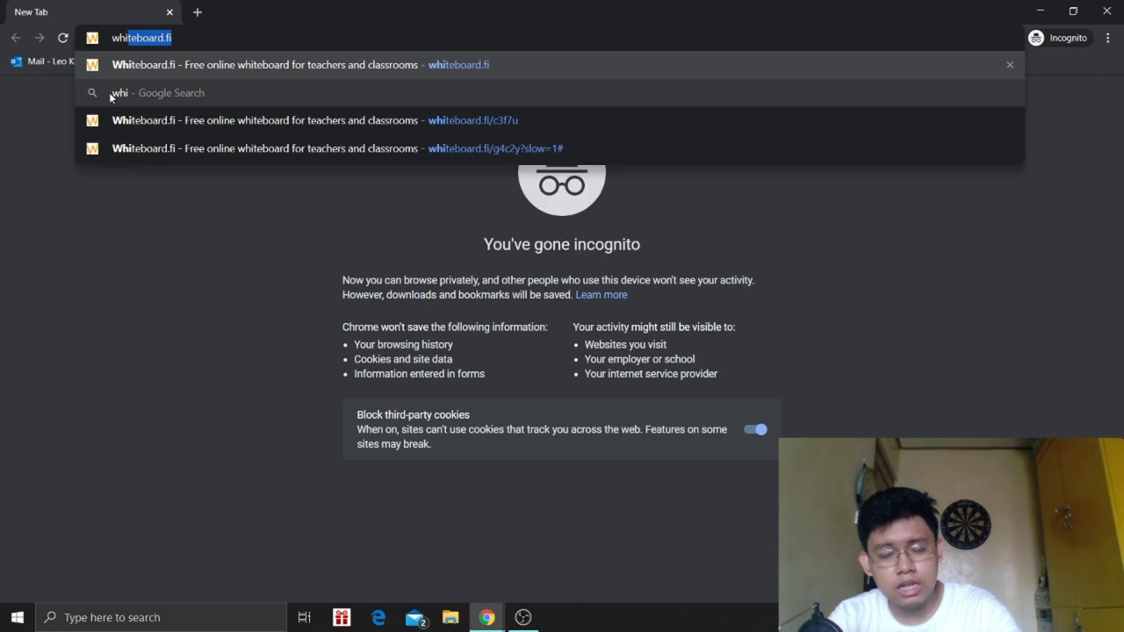
key("Return")
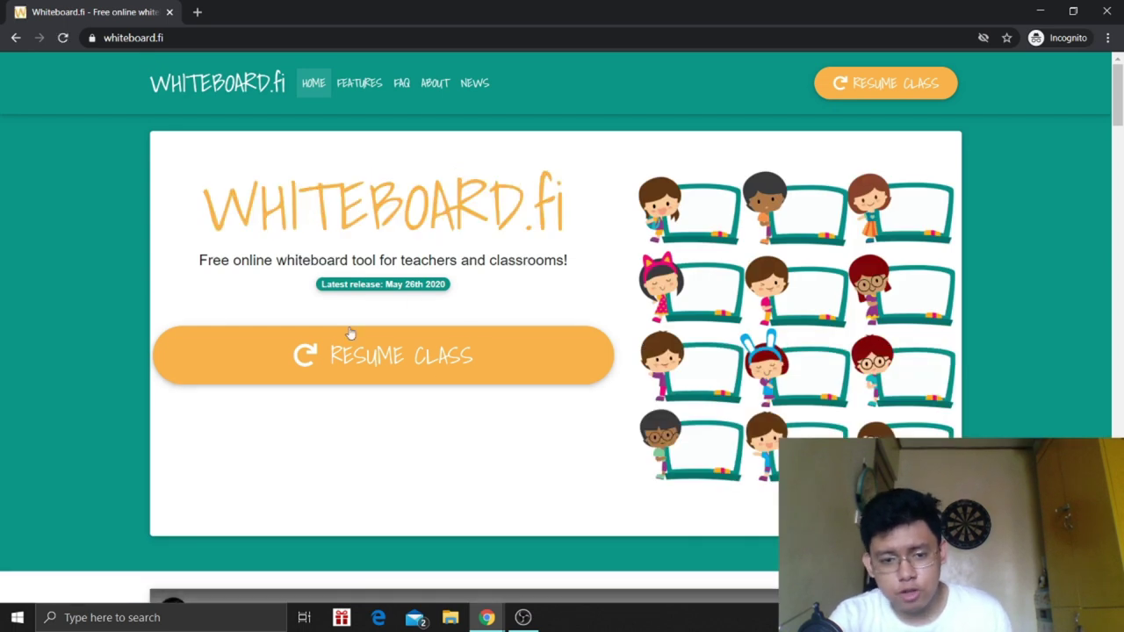
left_click(376, 367)
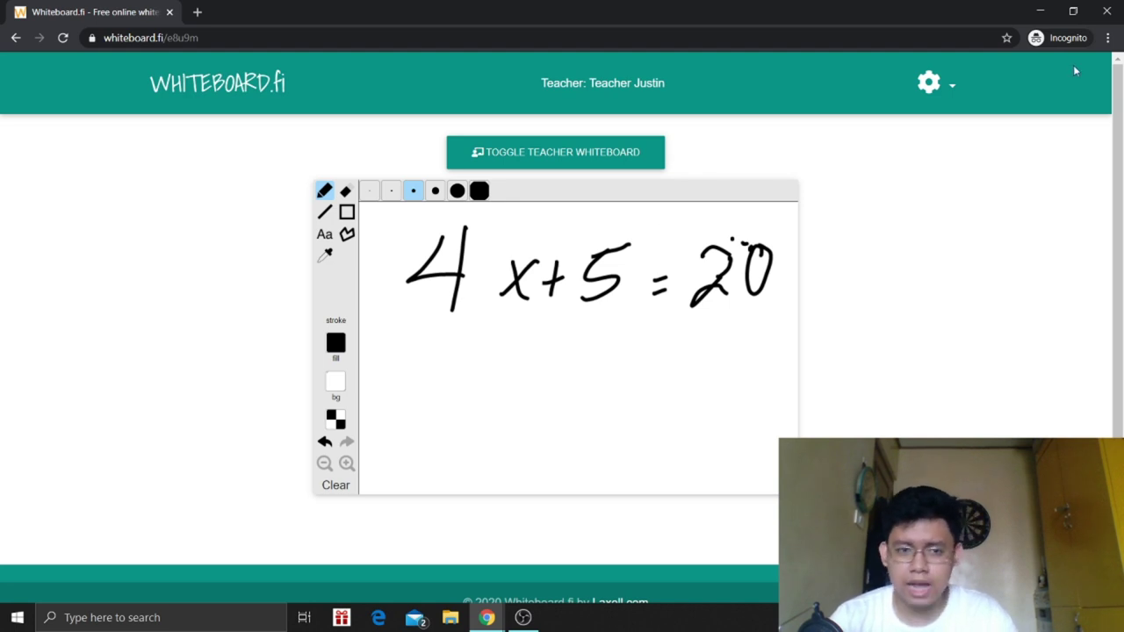
- Back in the teacher's window, open and close room settings, then enlarge the student's equation board
left_click(1037, 12)
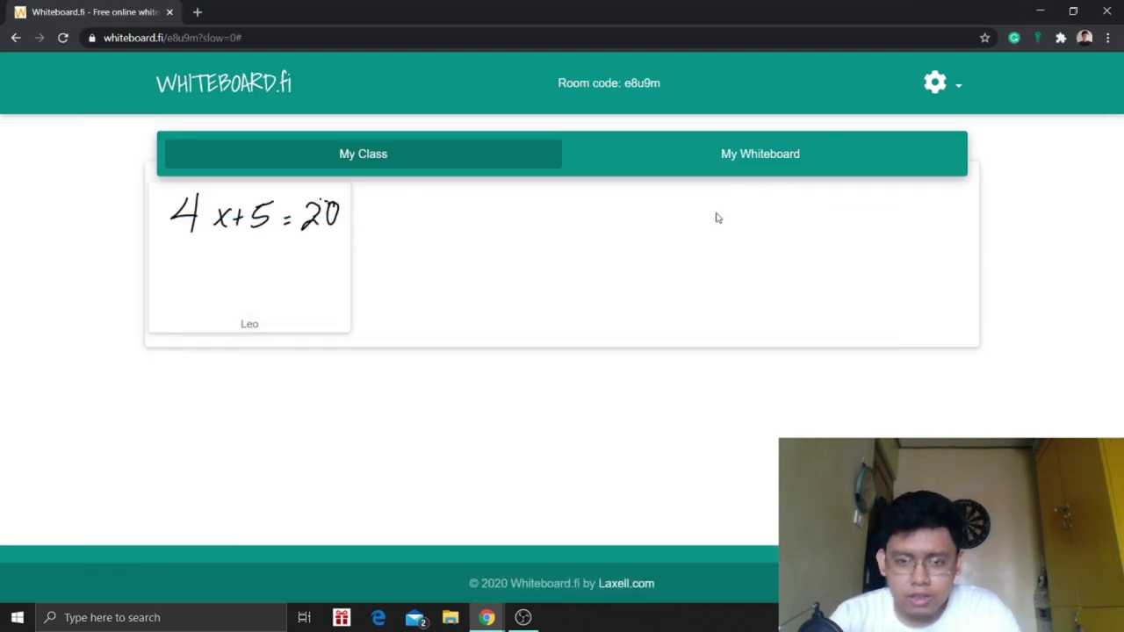
left_click(947, 91)
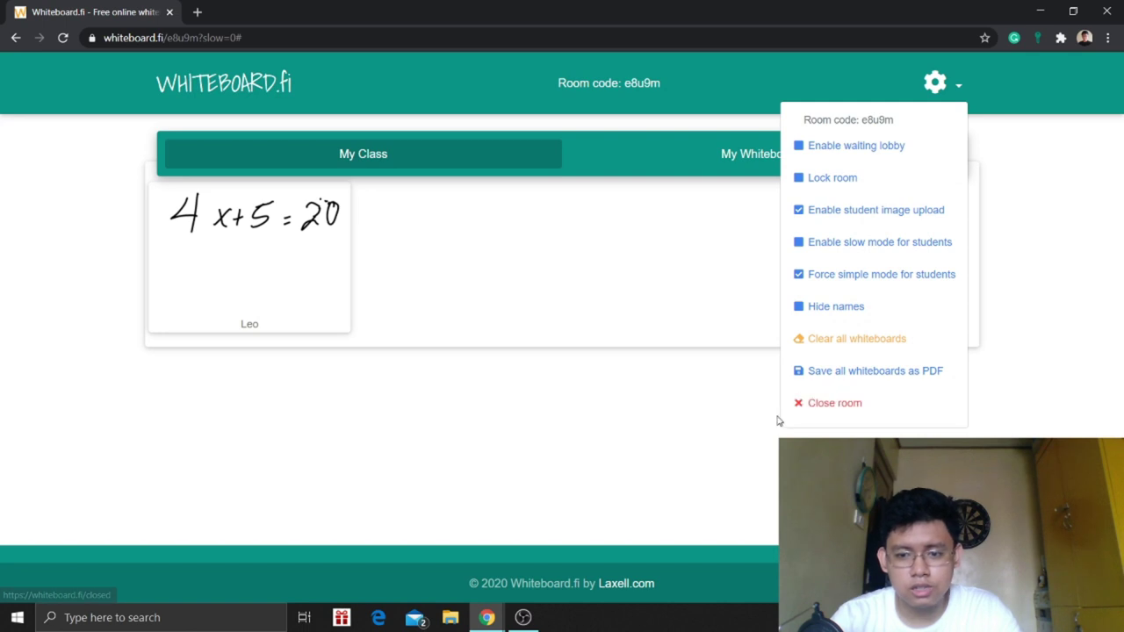
left_click(347, 297)
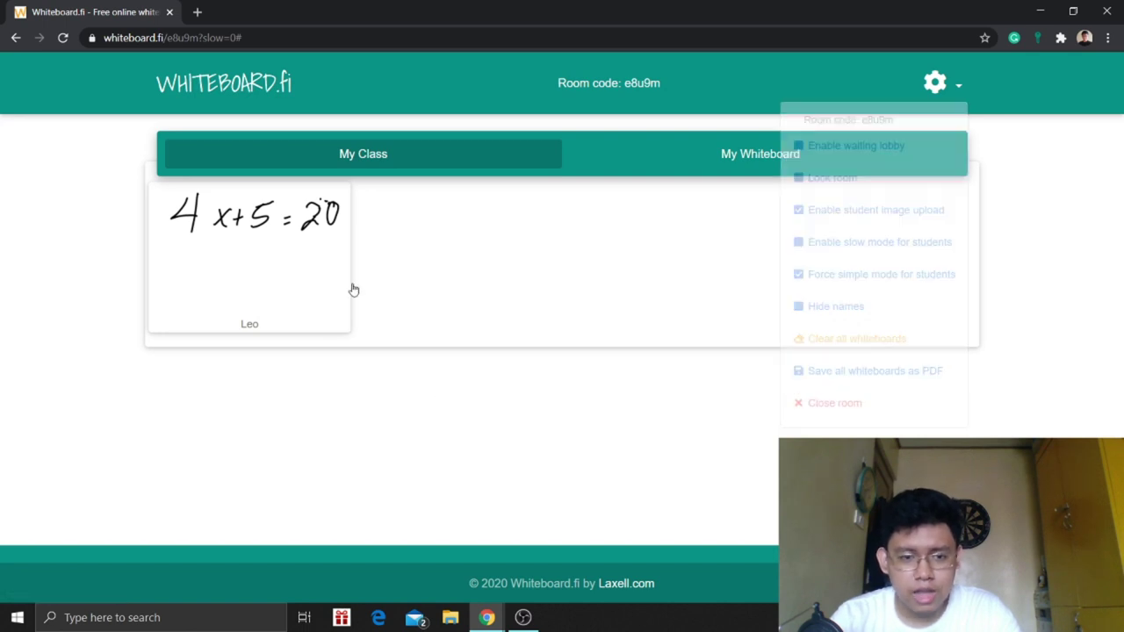
left_click(333, 237)
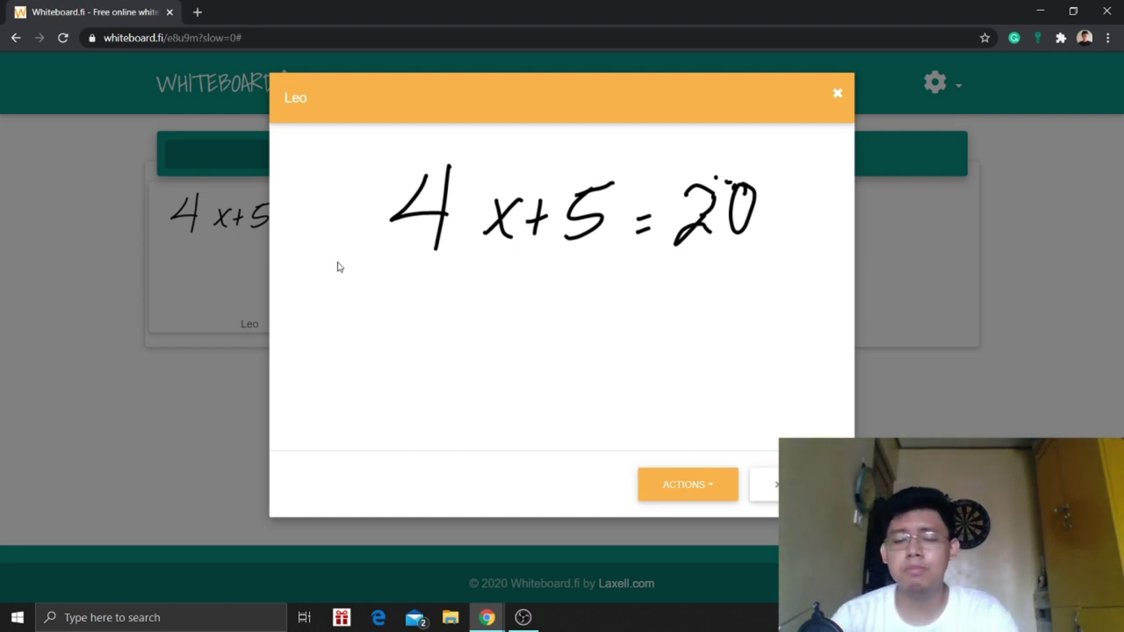
- From the student's enlarged board, open Actions and choose Kick student
left_click(693, 493)
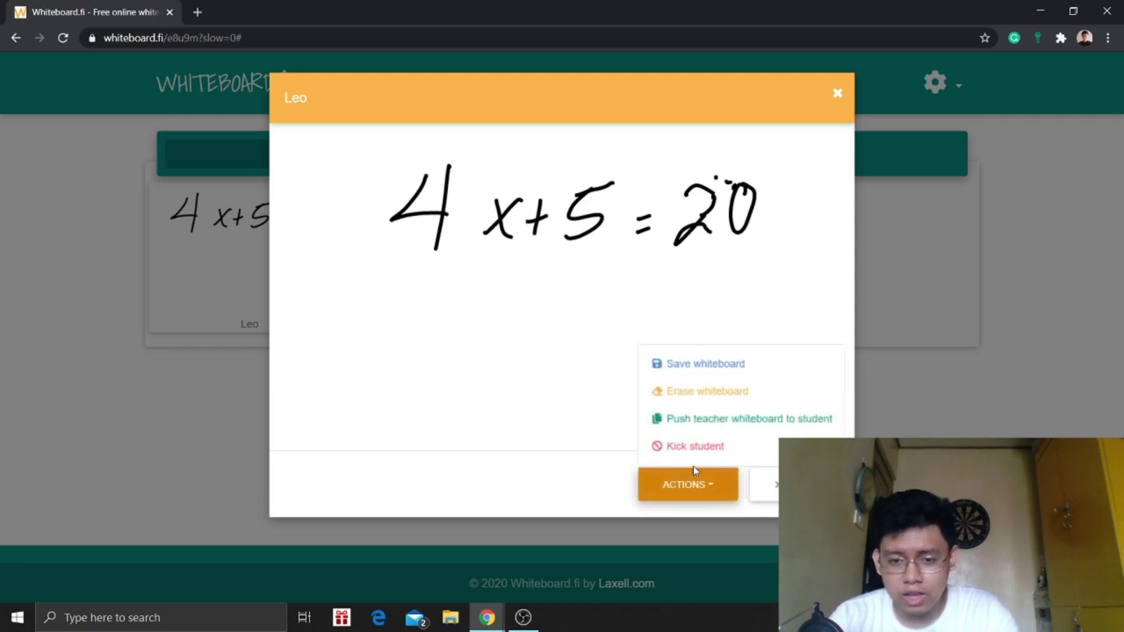
left_click(176, 389)
left_click(314, 264)
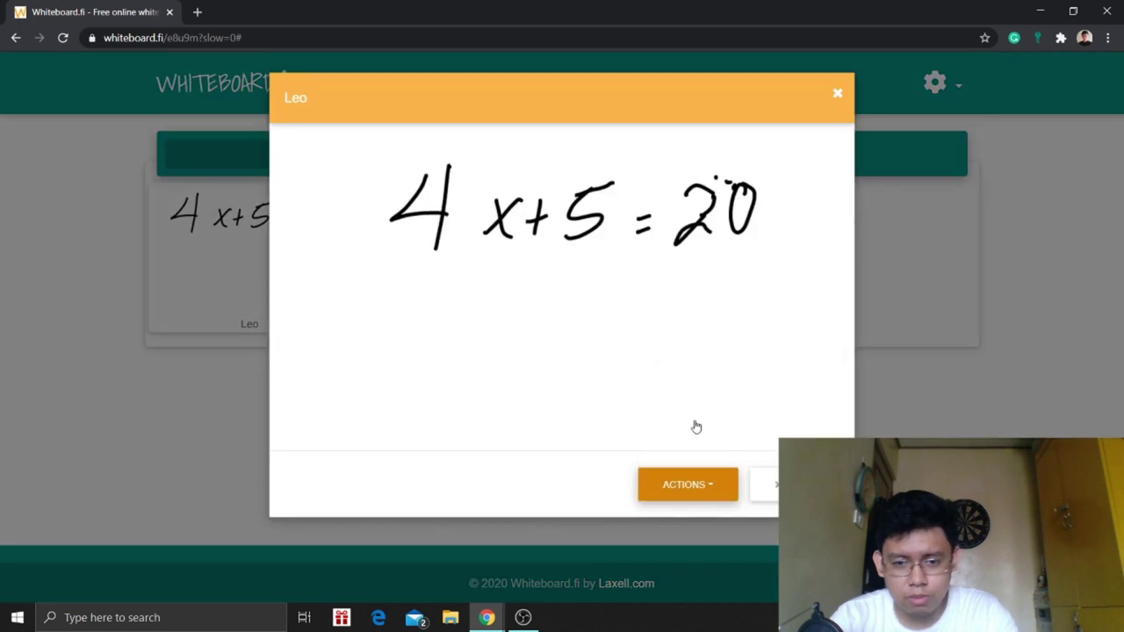
left_click(703, 491)
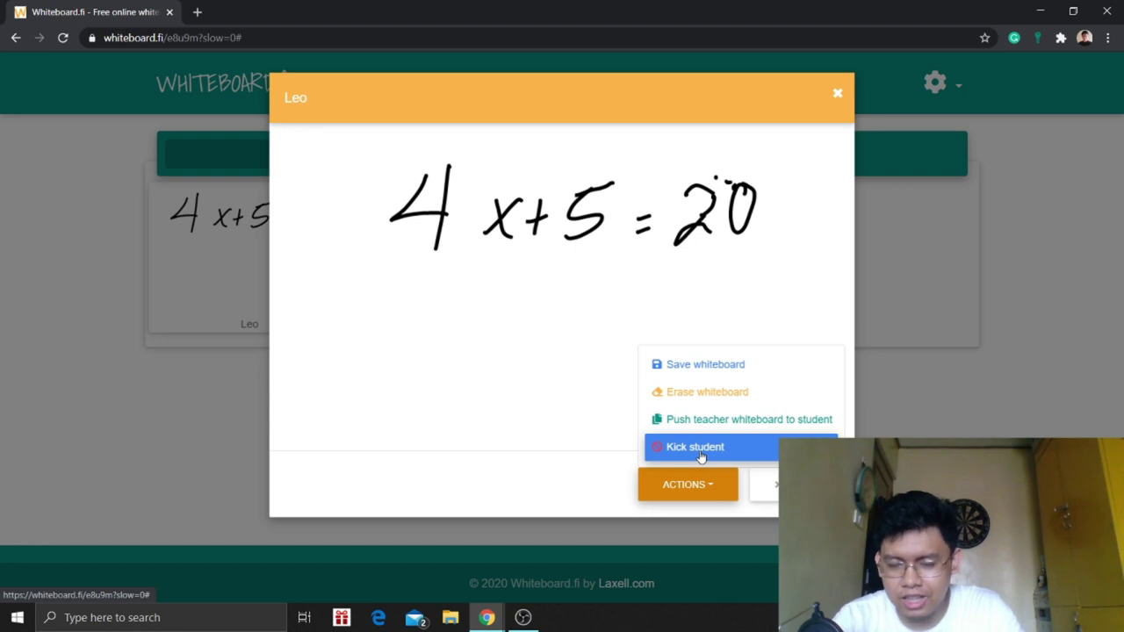
left_click(700, 454)
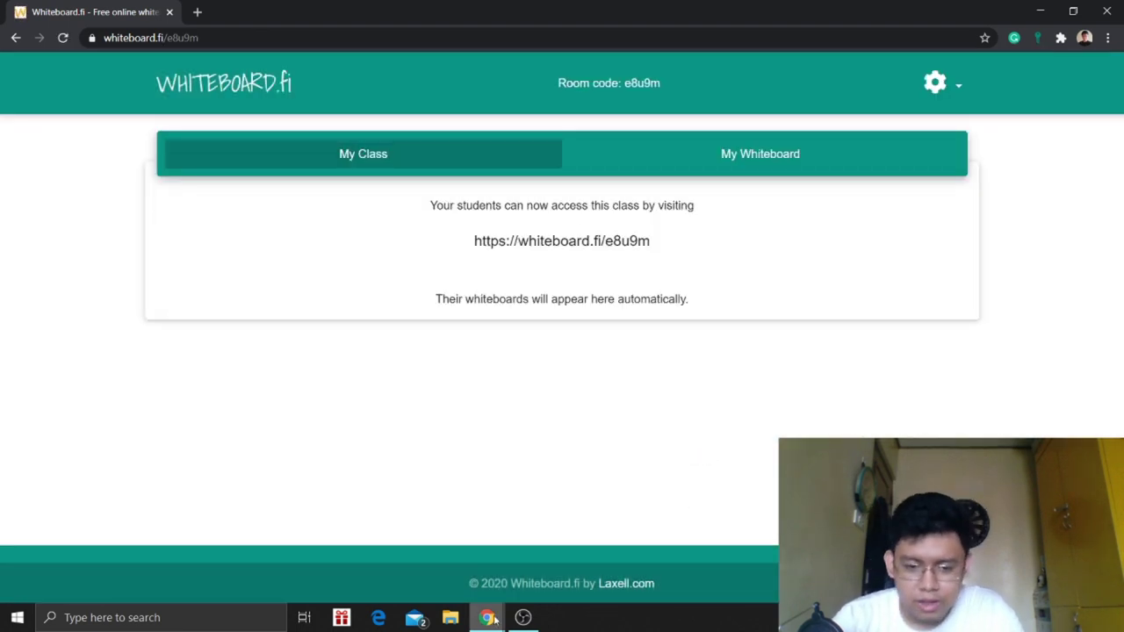
- Switch to the student's private browser window and return to the Whiteboard.fi main page
left_click(495, 620)
left_click(564, 573)
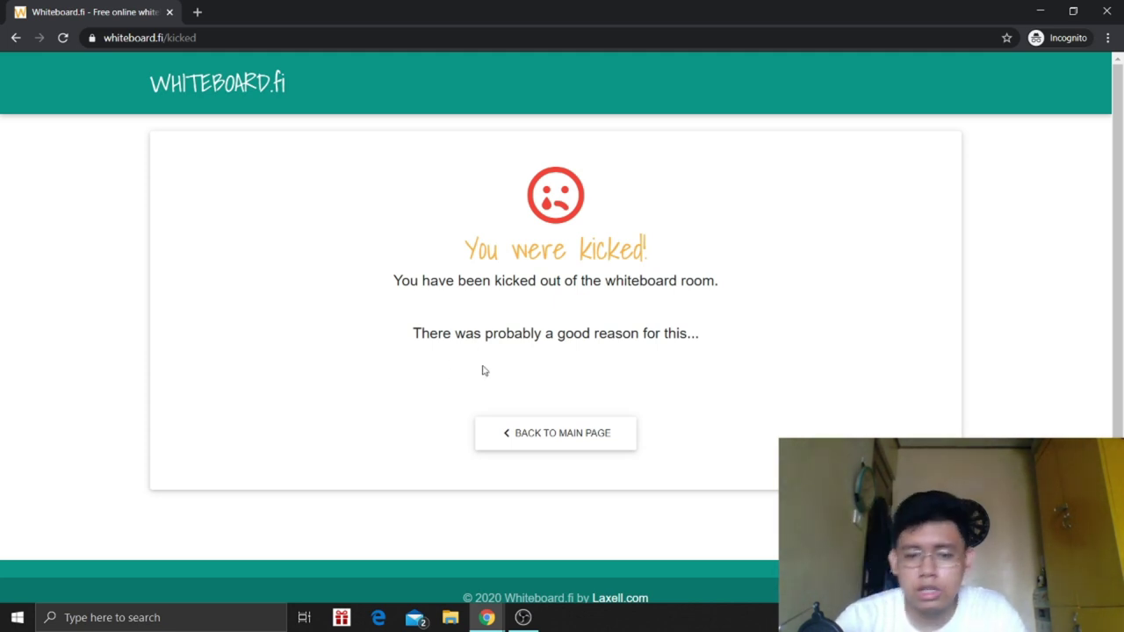
left_click(587, 442)
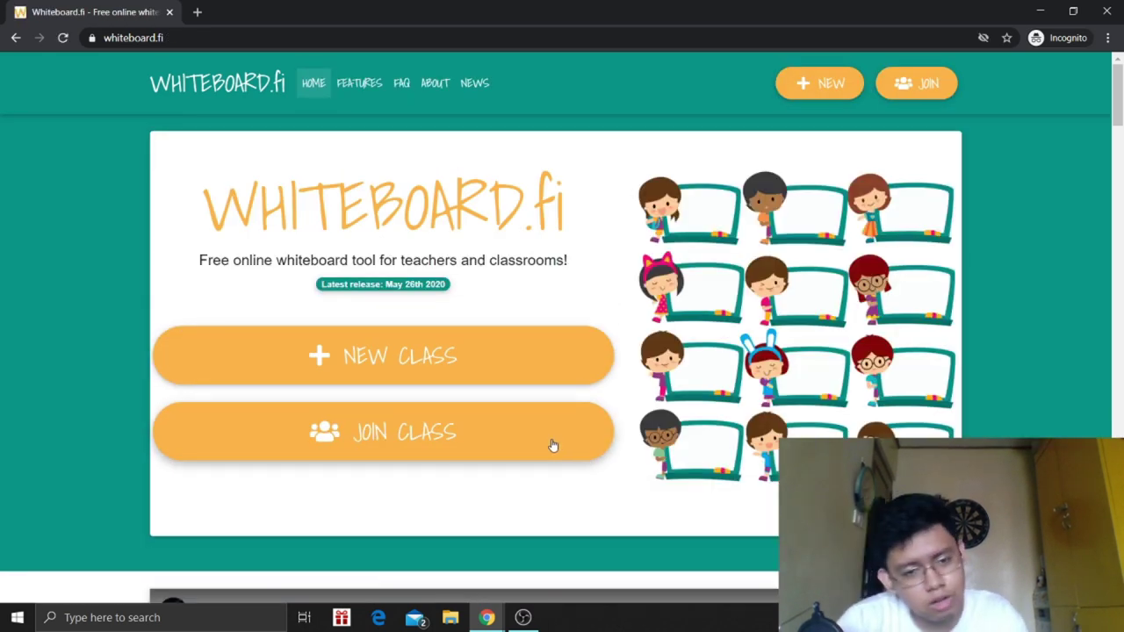
left_click(512, 376)
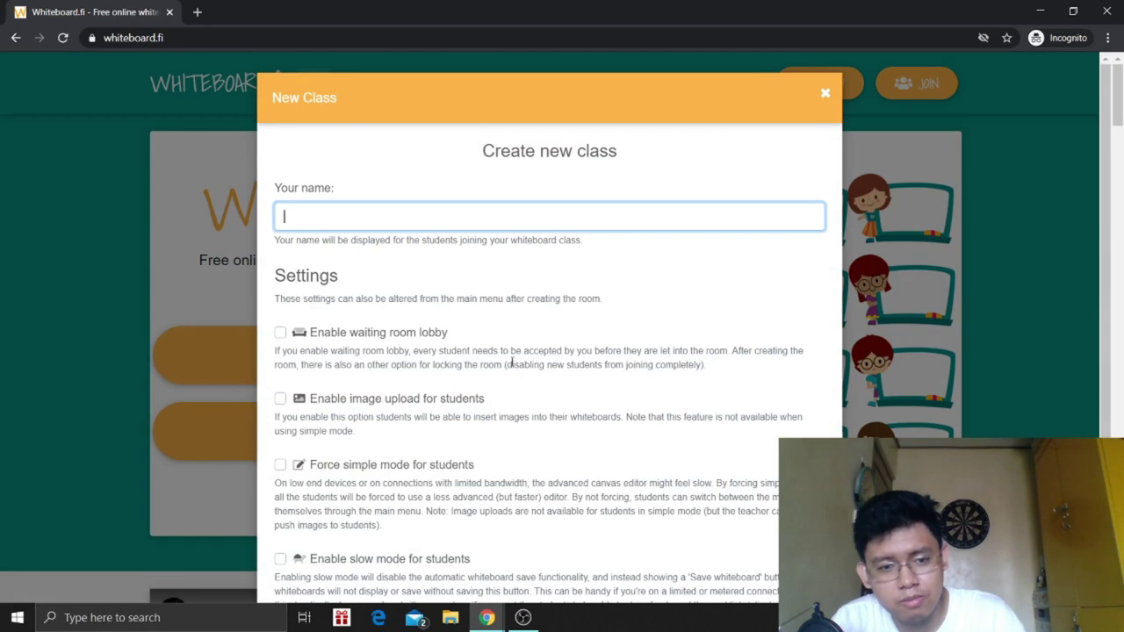
left_click(826, 93)
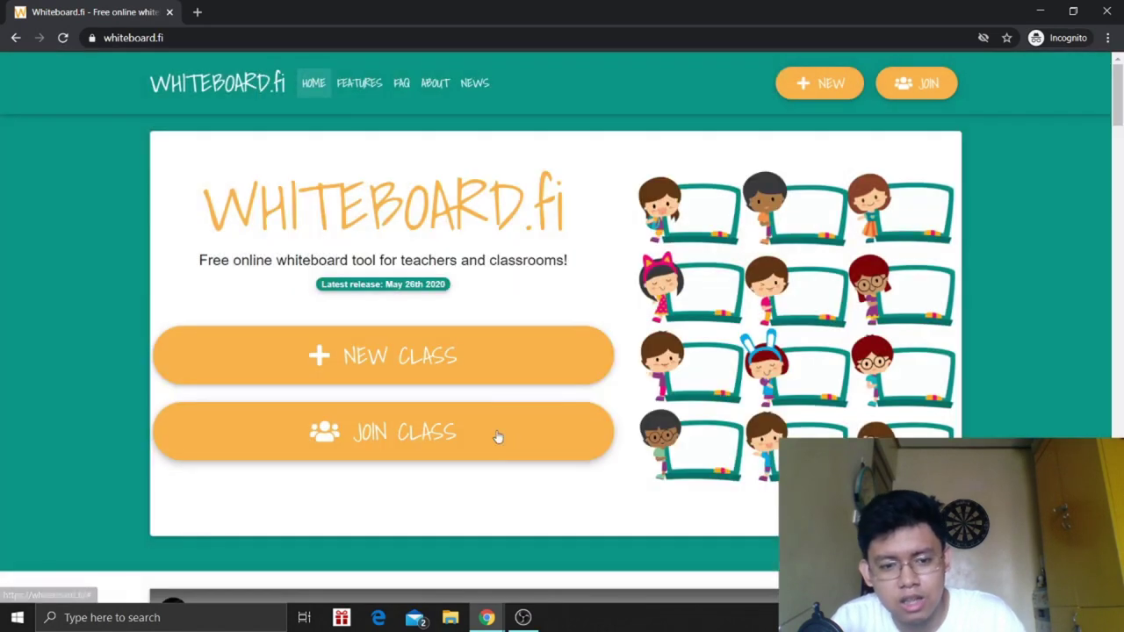
- Rejoin the class with the pasted room code under a new student name, then leave the room
left_click(508, 444)
type("e8u9m")
left_click(779, 329)
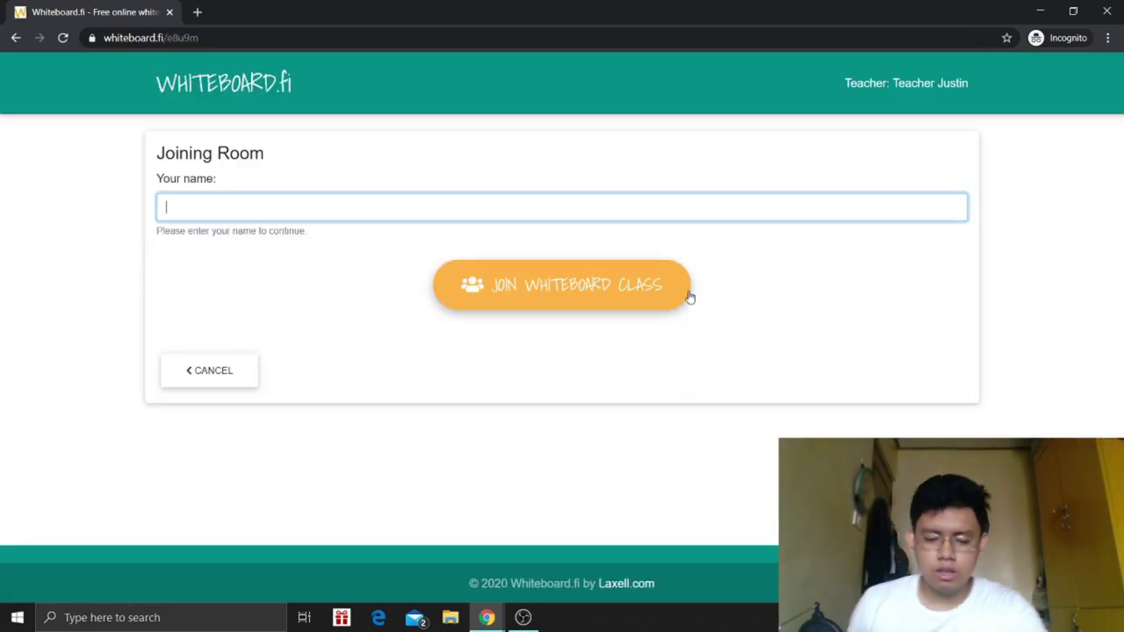
type("L")
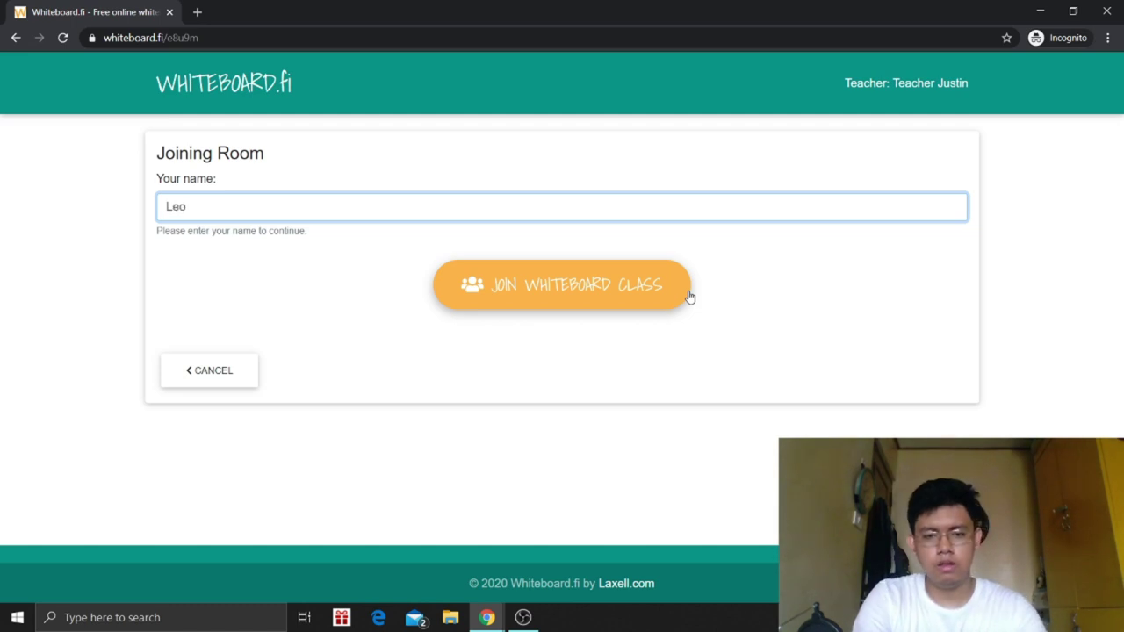
type("eo")
left_click(689, 297)
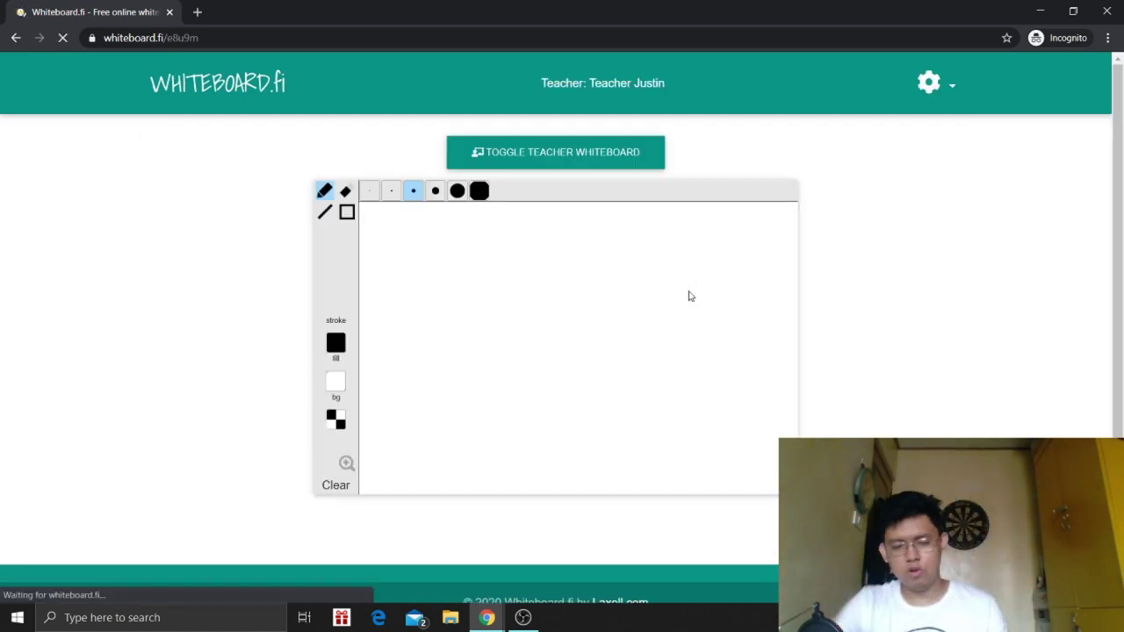
left_click(953, 82)
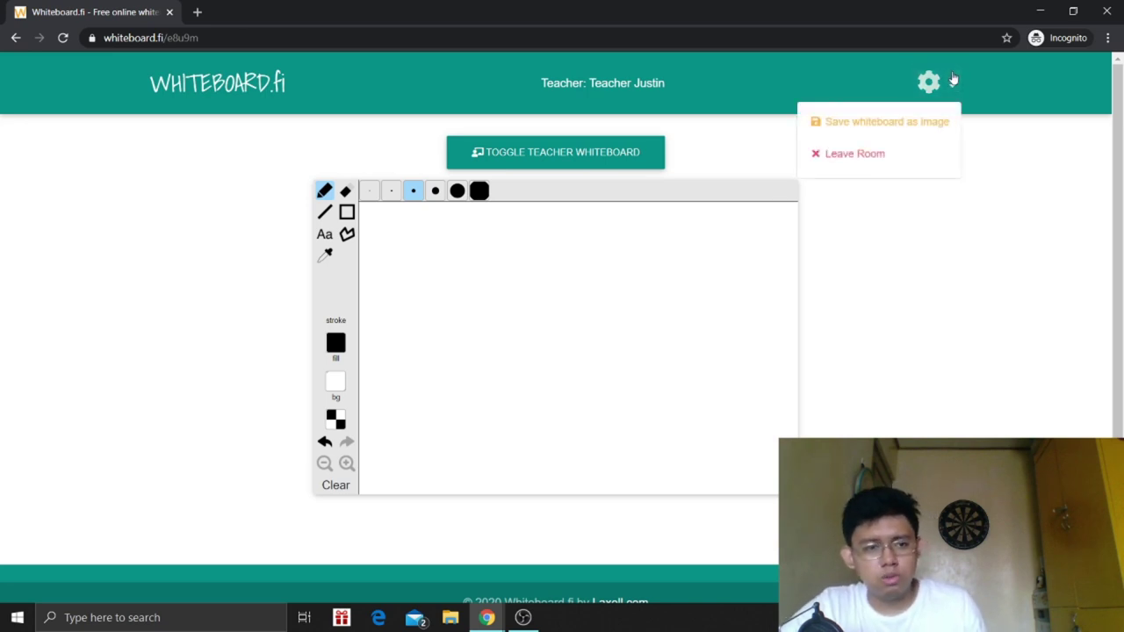
left_click(897, 163)
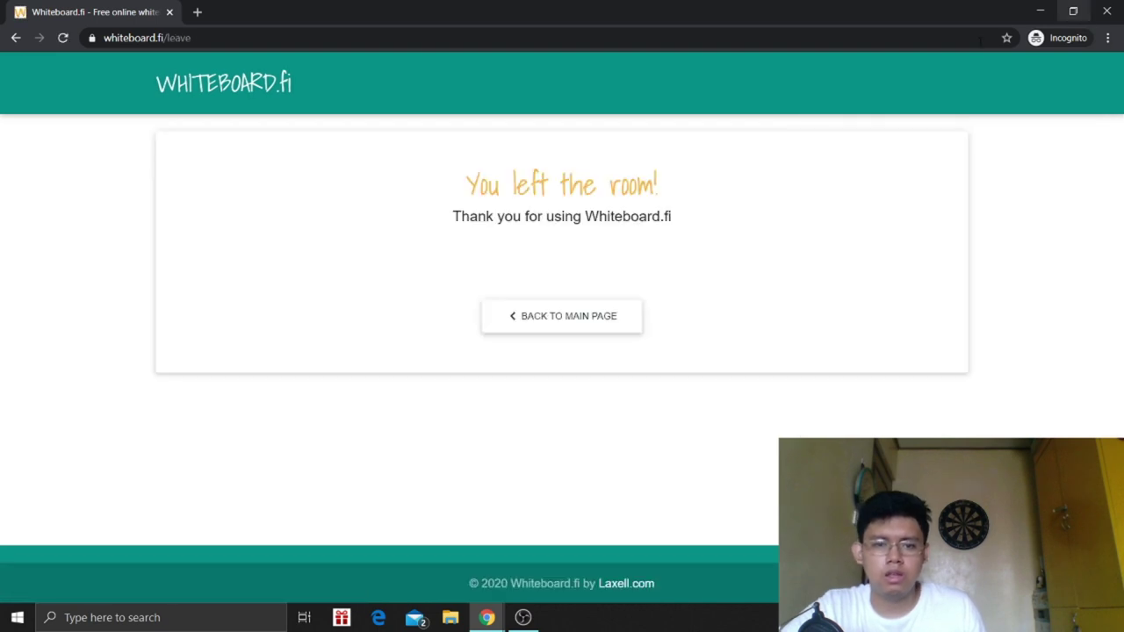
- Close the student's window, close class room e8u9m to erase all whiteboards, and return home
left_click(1105, 14)
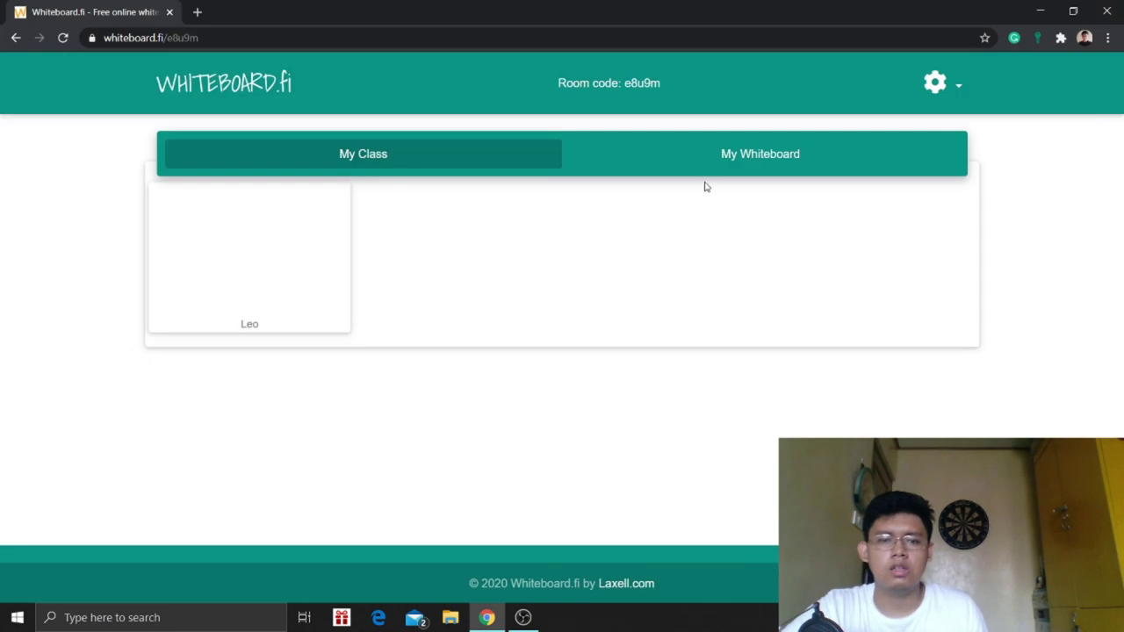
left_click(936, 82)
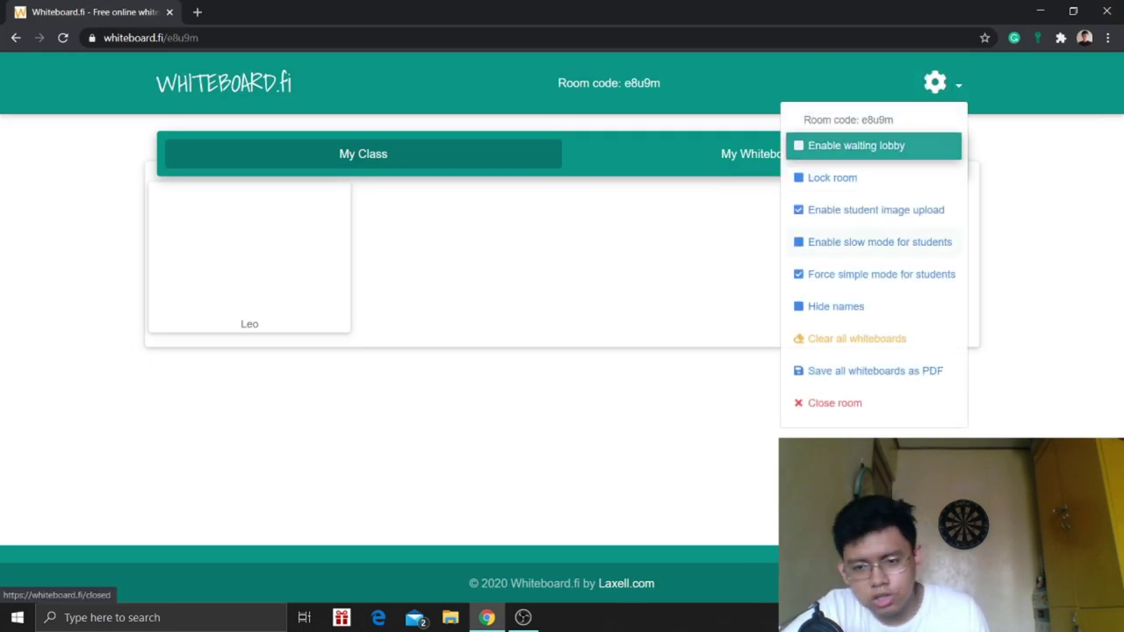
left_click(861, 418)
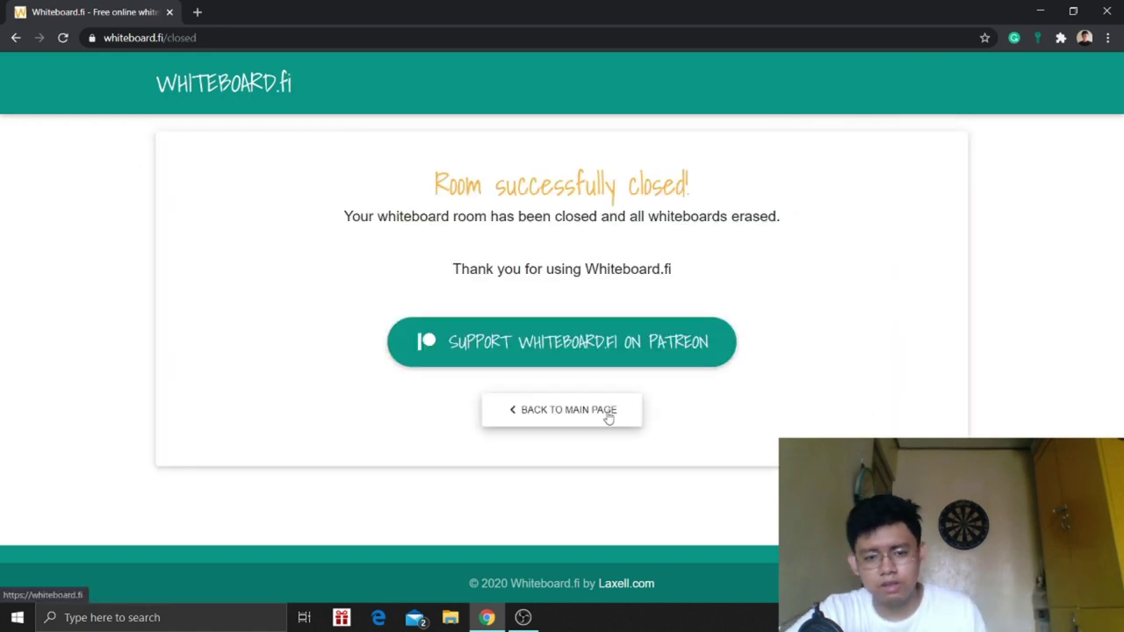
left_click(608, 419)
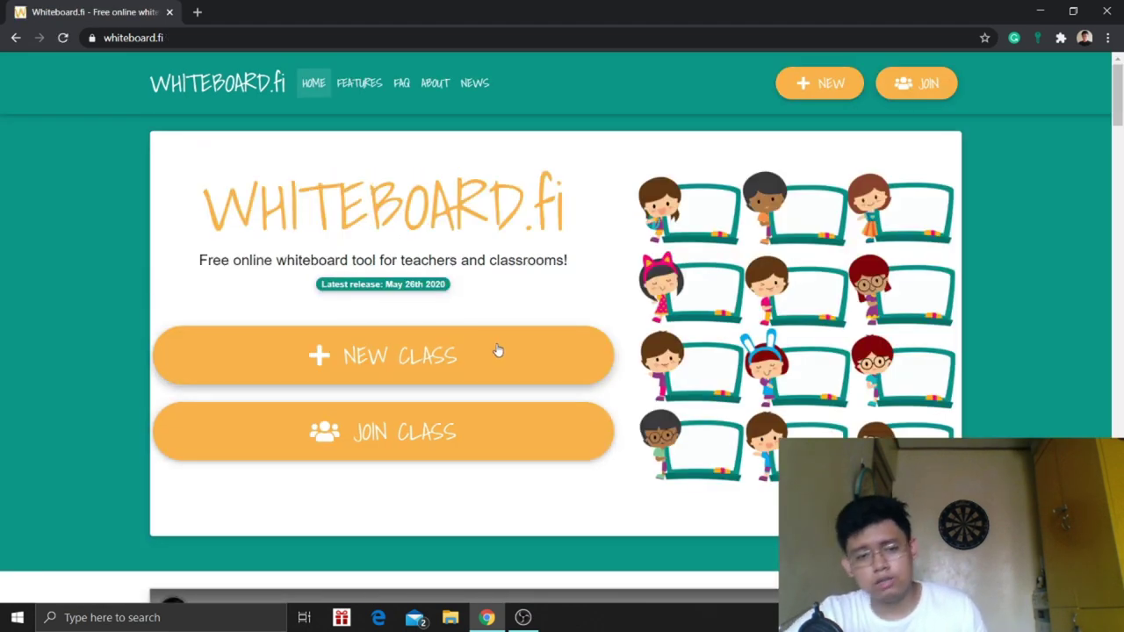
scroll(496, 353, "down", 5)
scroll(494, 375, "down", 3)
scroll(494, 376, "up", 3)
scroll(493, 374, "down", 4)
scroll(494, 371, "down", 6)
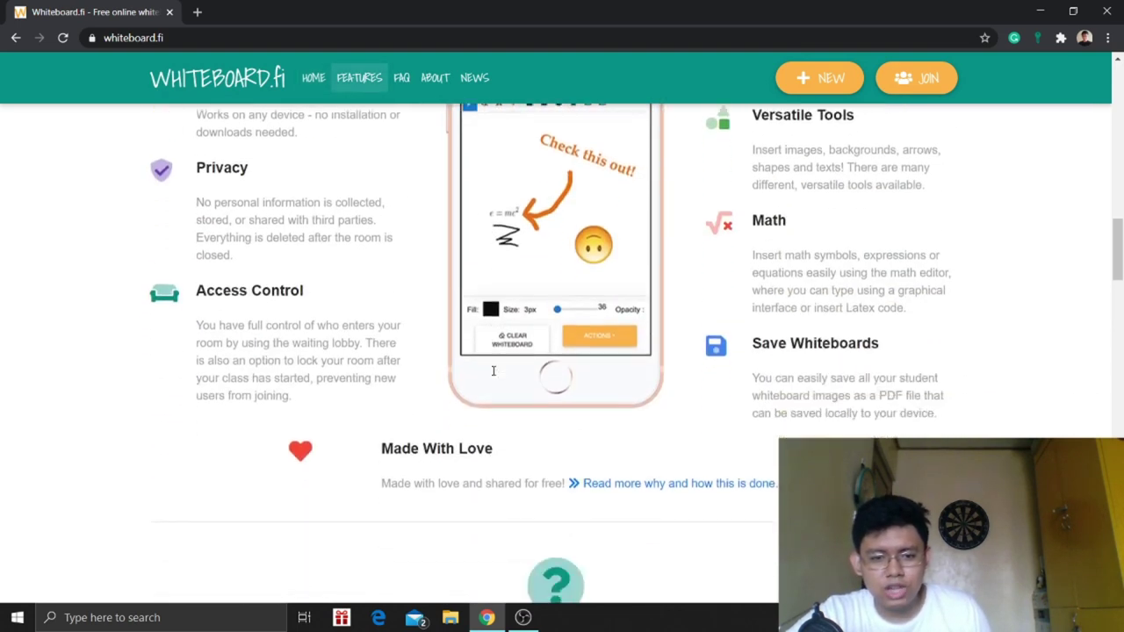
scroll(494, 371, "down", 2)
scroll(493, 371, "up", 6)
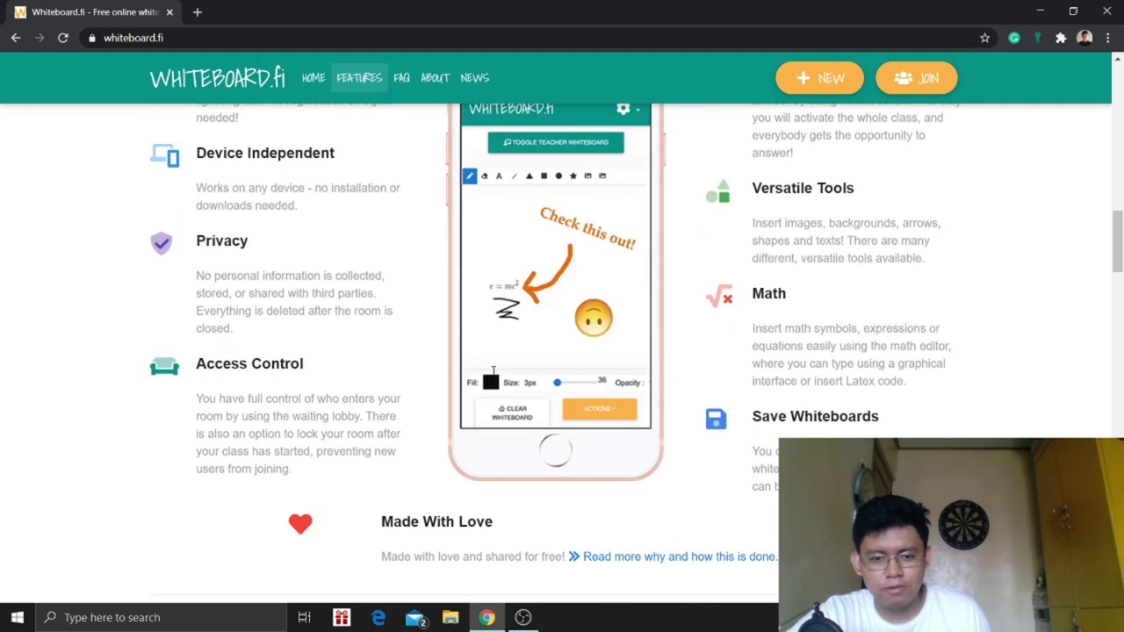
scroll(494, 371, "down", 1)
scroll(494, 376, "up", 1)
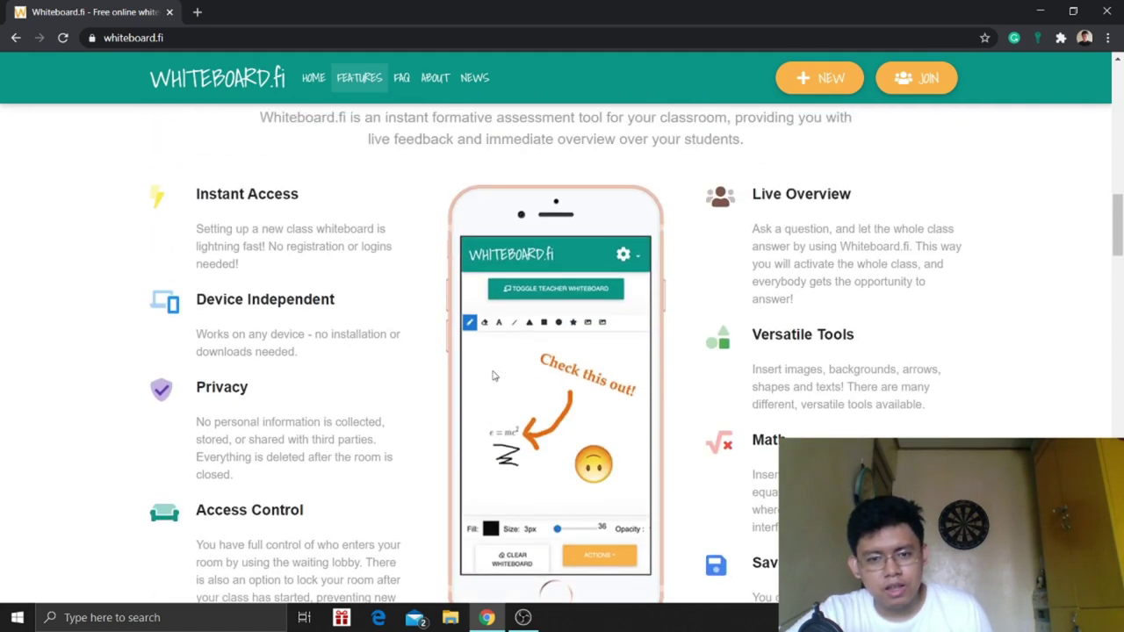
scroll(493, 376, "down", 6)
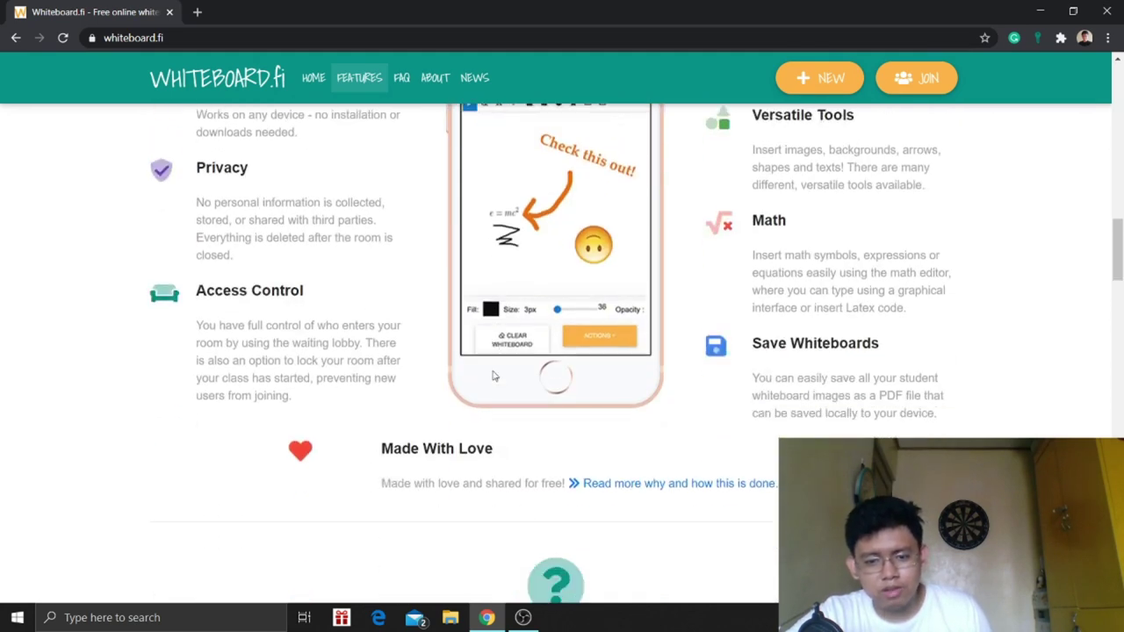
scroll(494, 376, "down", 5)
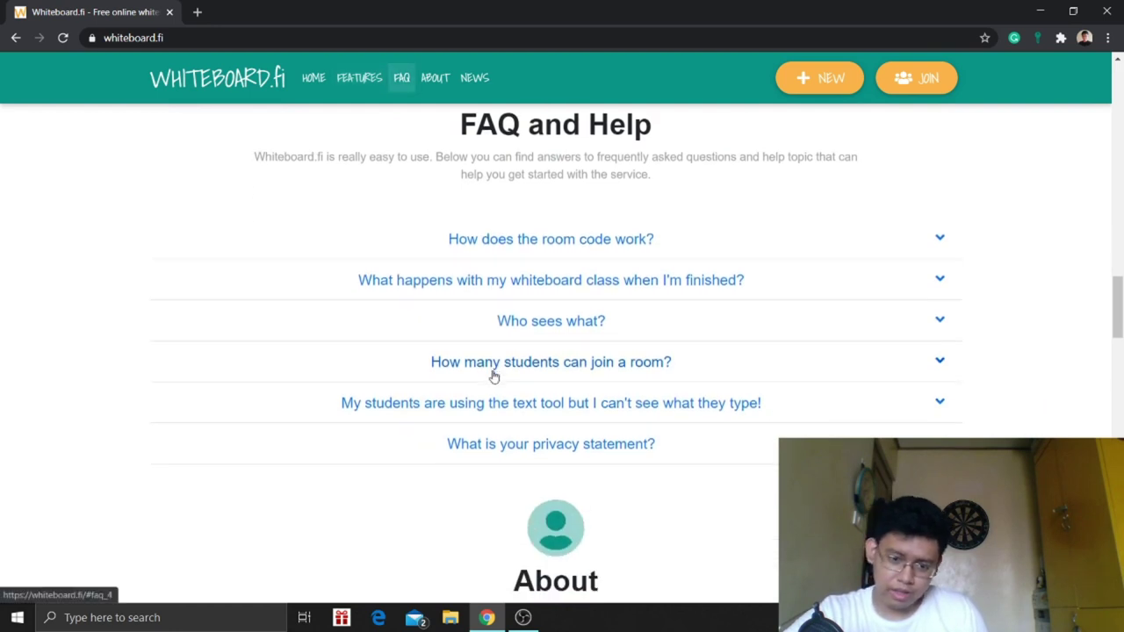
scroll(494, 376, "down", 5)
scroll(493, 376, "up", 15)
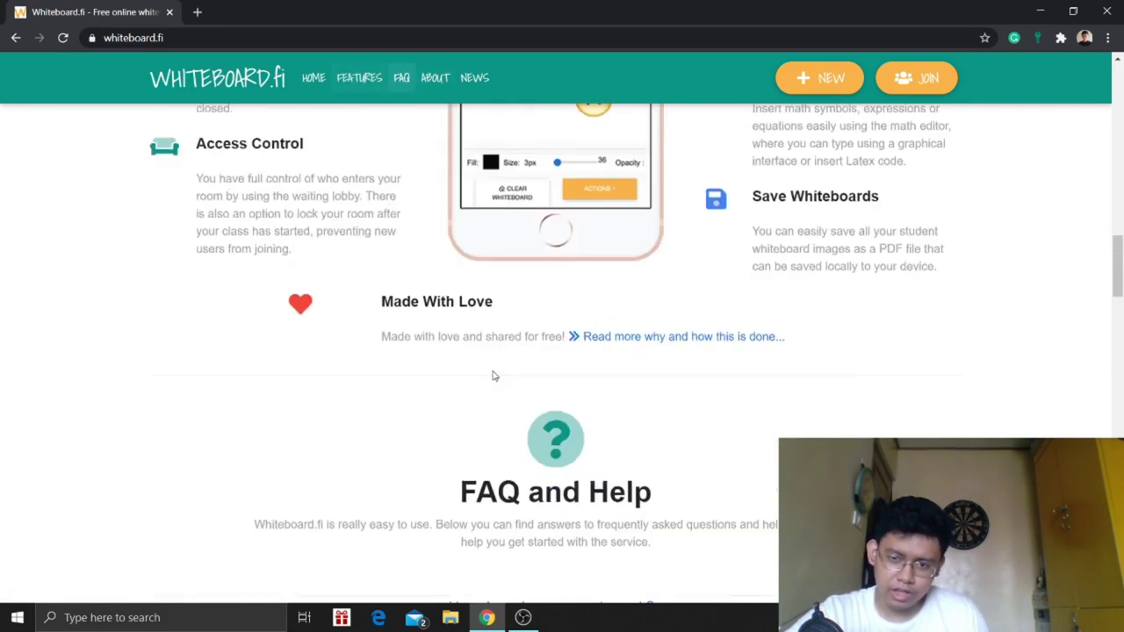
scroll(493, 375, "up", 12)
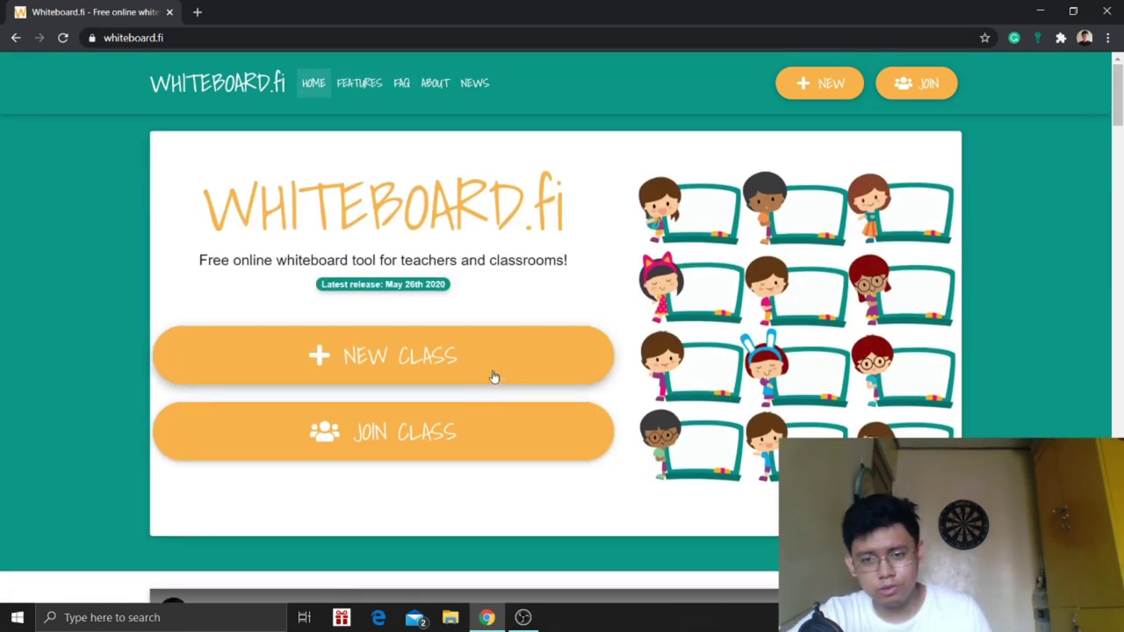
scroll(494, 376, "down", 2)
scroll(494, 376, "up", 2)
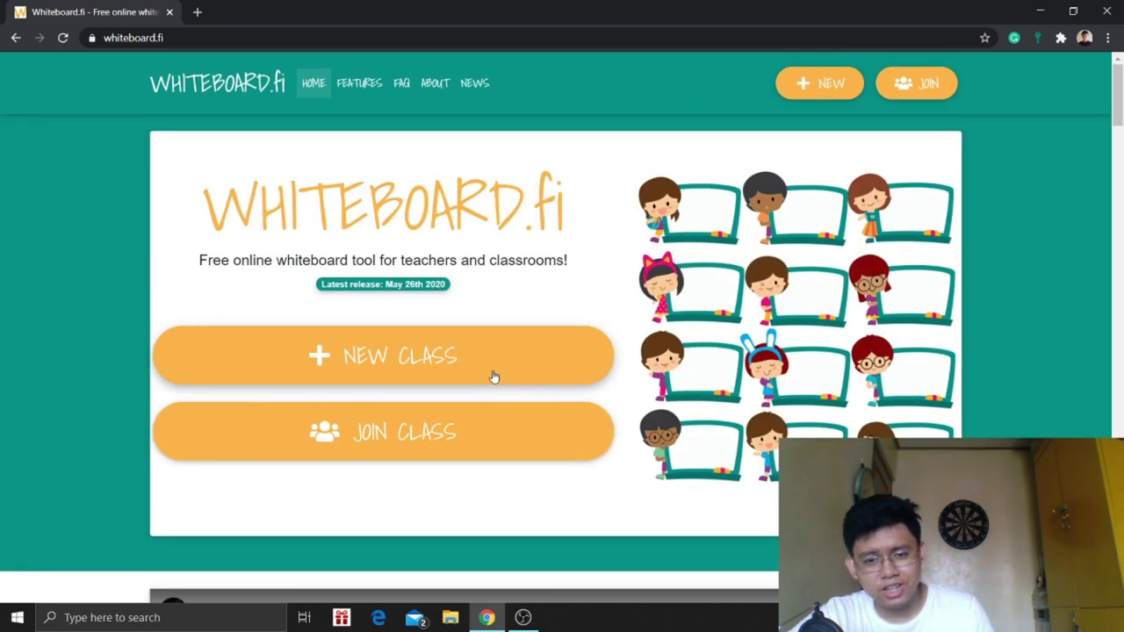